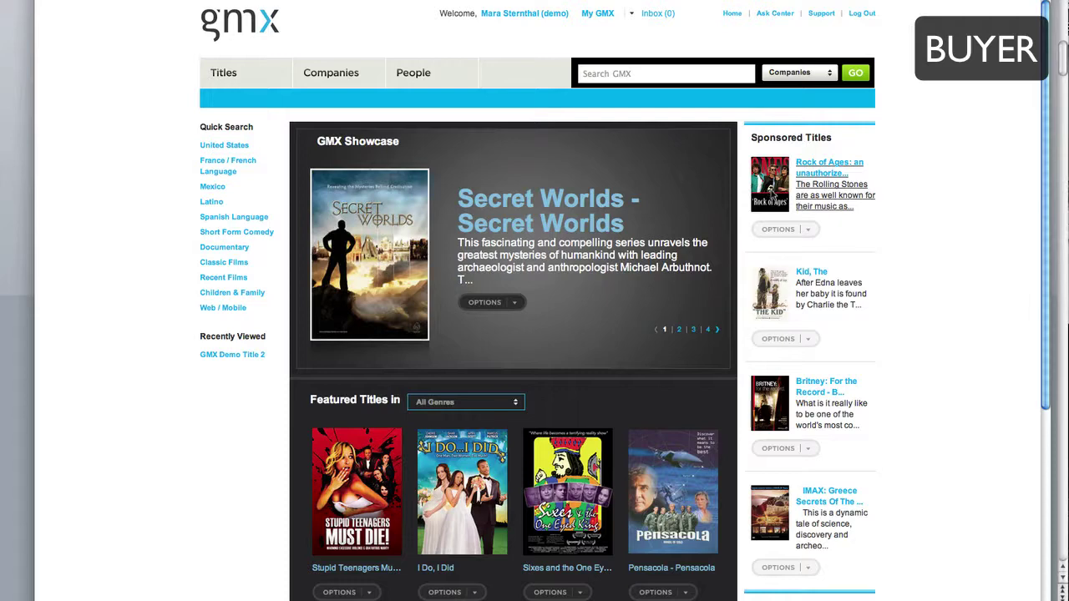
Open the sponsored title Rock of Ages from the home page
left_click(772, 195)
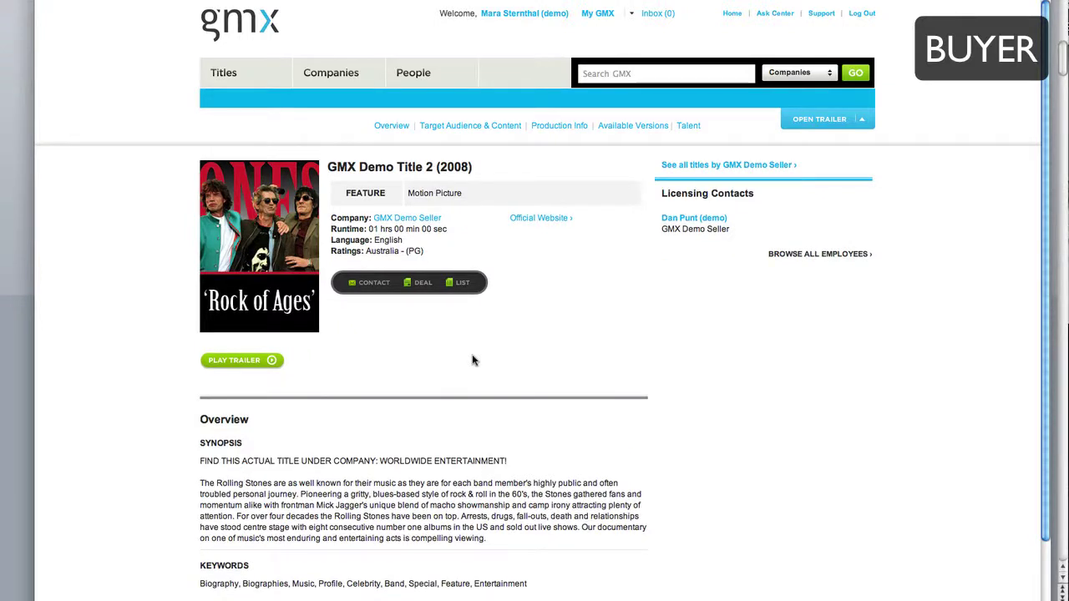
Examine the message subjects offered for contacting the title's seller, and leave the contact form without sending anything
left_click(357, 284)
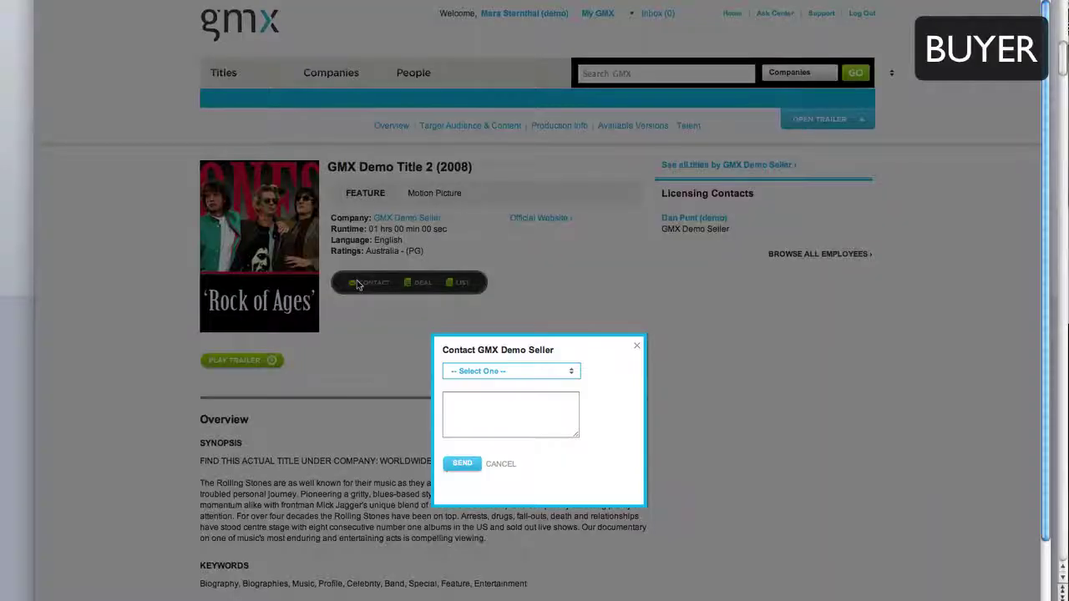
left_click(527, 377)
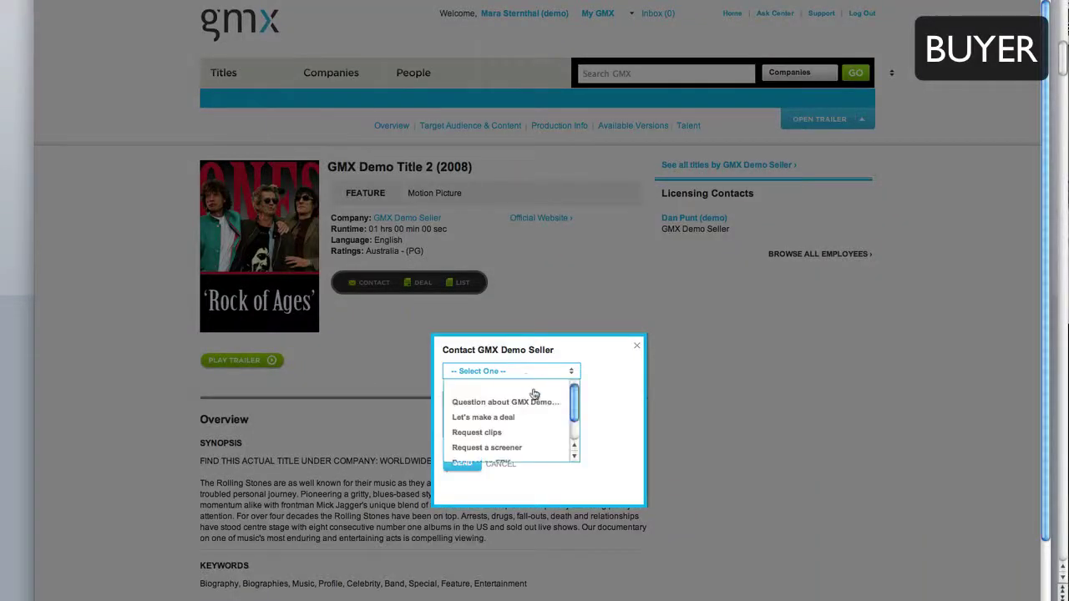
left_click_drag(574, 409, 574, 427)
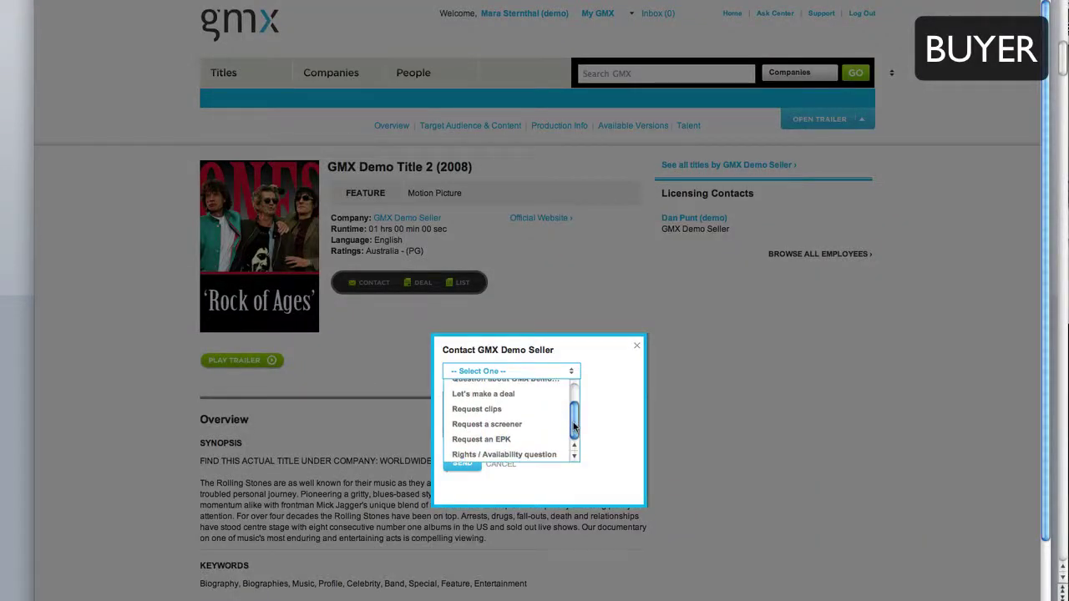
left_click(513, 468)
left_click(513, 468)
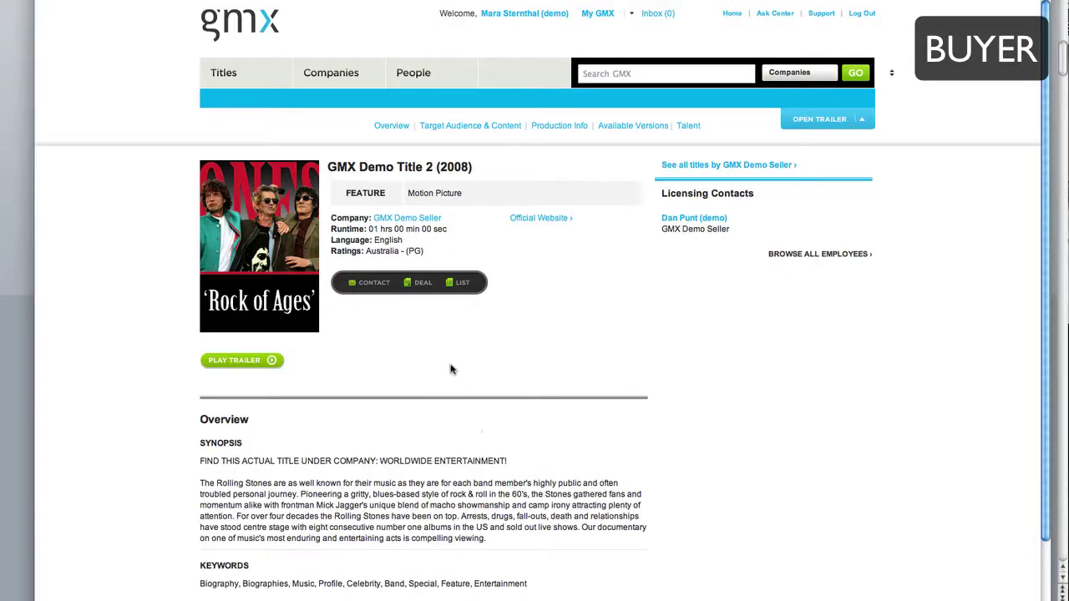
Add GMX Demo Title 2 to a new deal named Summer Acquisition Package
left_click(420, 284)
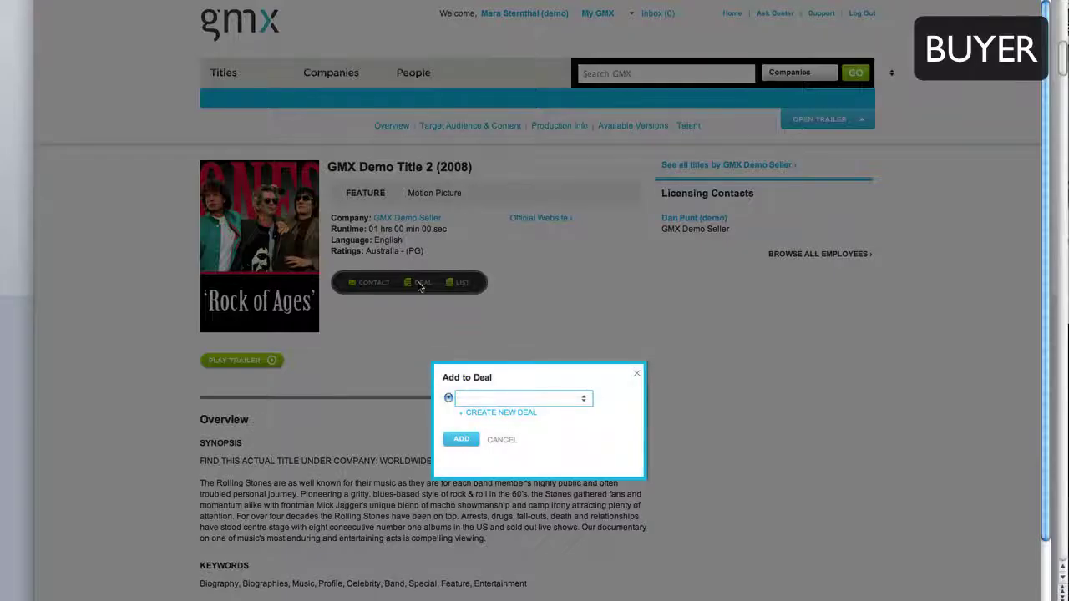
left_click(501, 400)
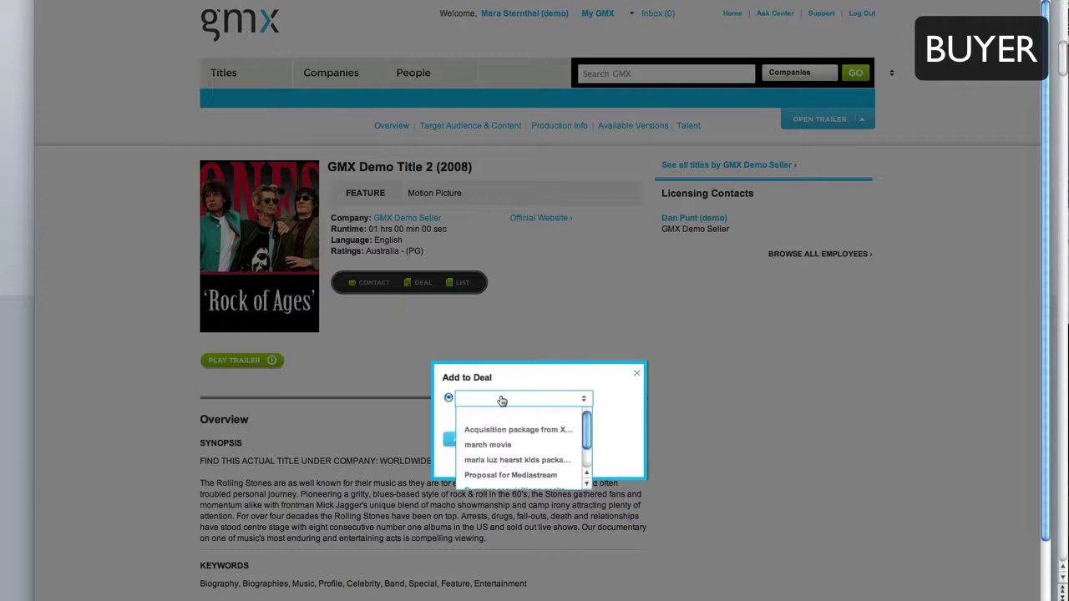
mouse_move(584, 432)
left_mouse_down()
mouse_move(586, 456)
mouse_move(590, 439)
left_mouse_up()
left_click(608, 436)
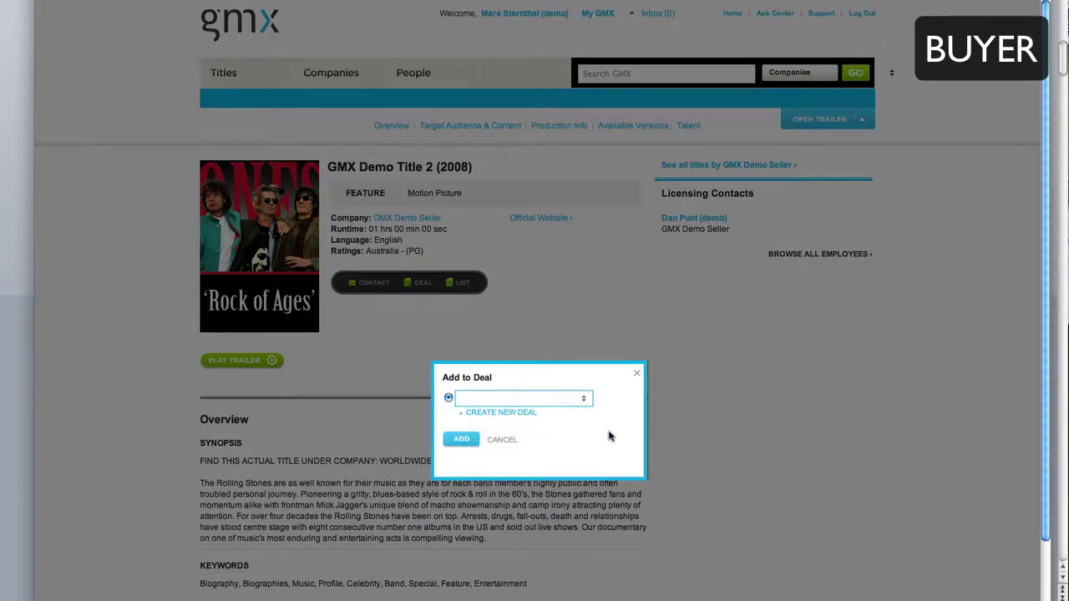
left_click(526, 413)
left_click(526, 415)
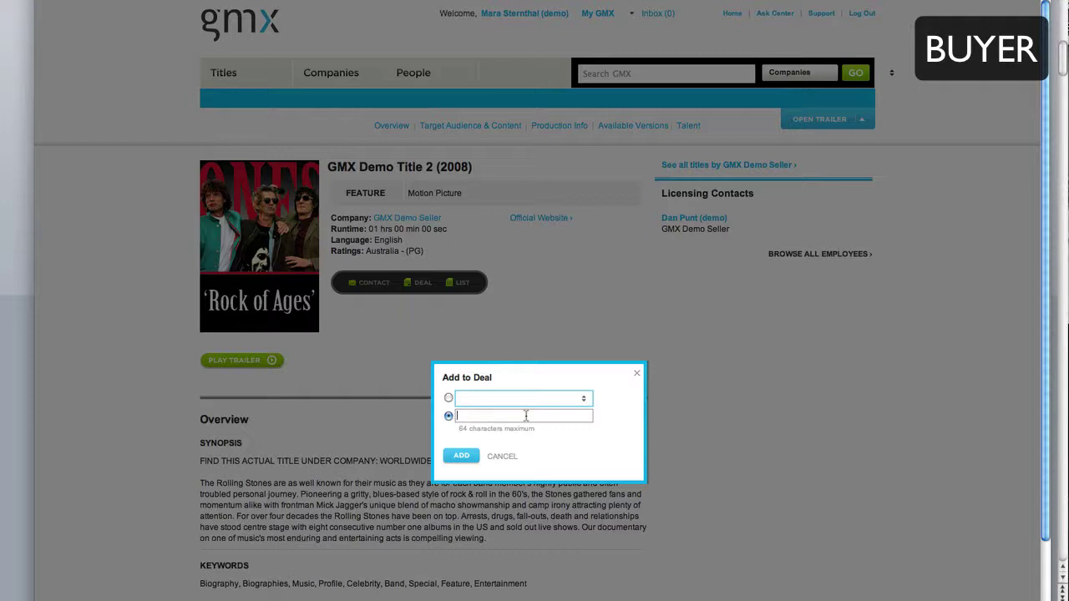
type("Summer Acquisition Package")
left_click(462, 460)
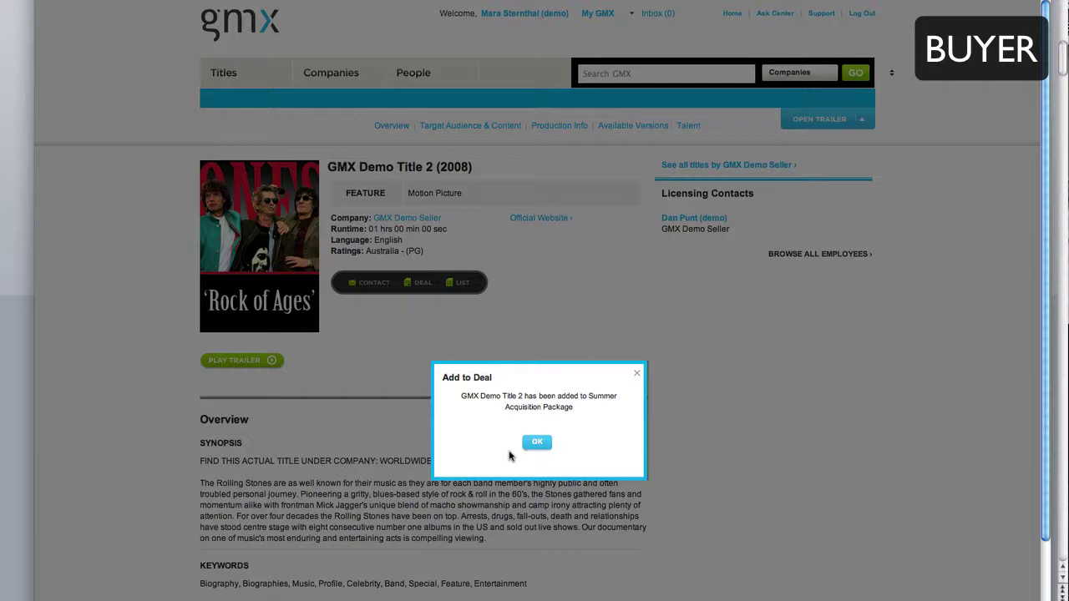
key("Return")
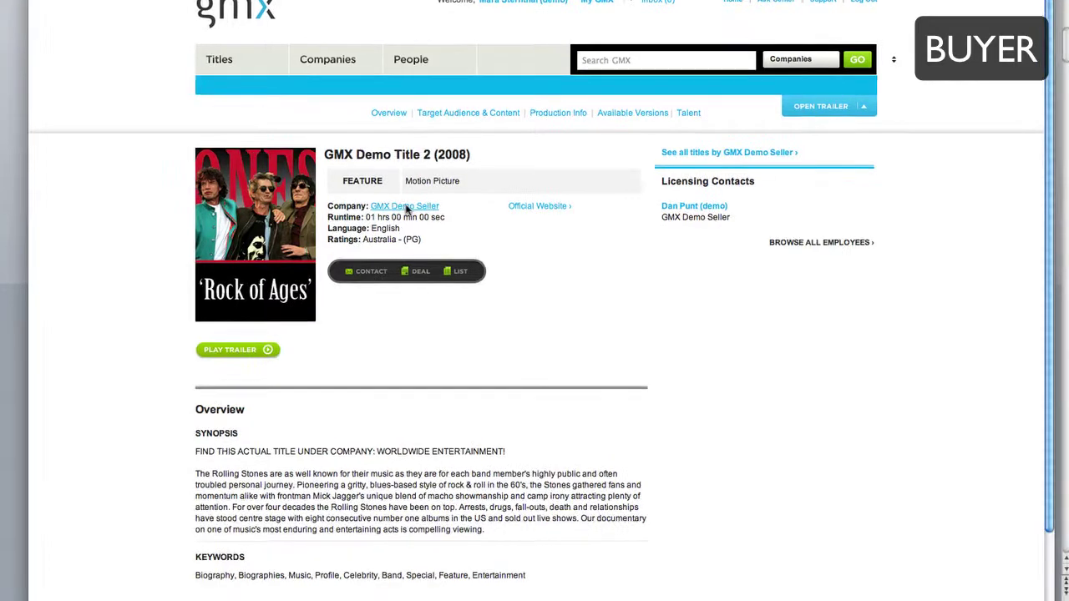
On the GMX Demo Seller company page, add GMX Demo Title 3 to the existing Summer Acquisition Package deal
left_click(406, 206)
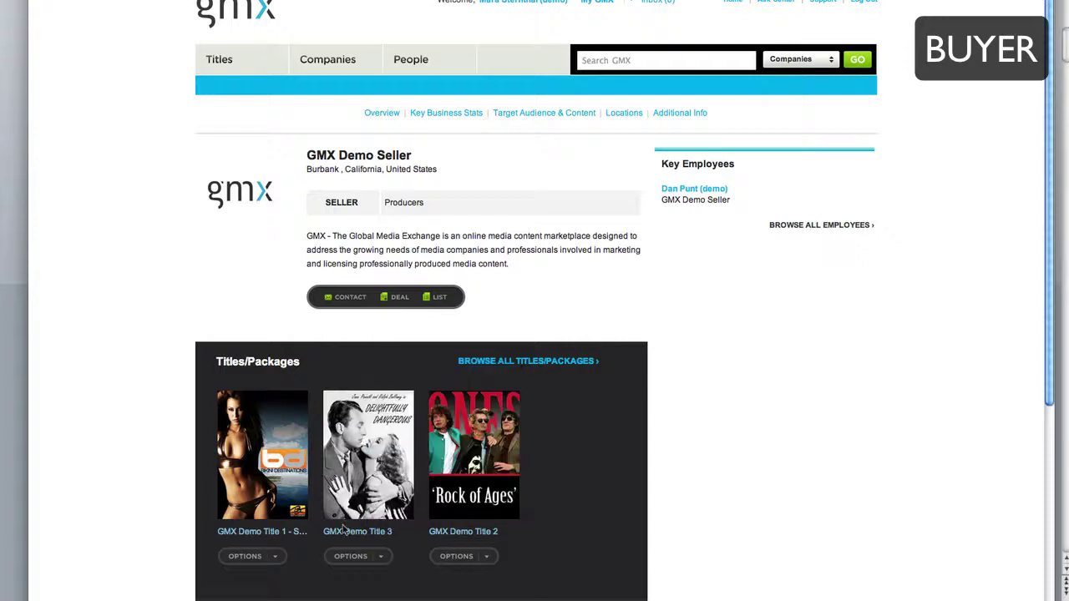
left_click(359, 557)
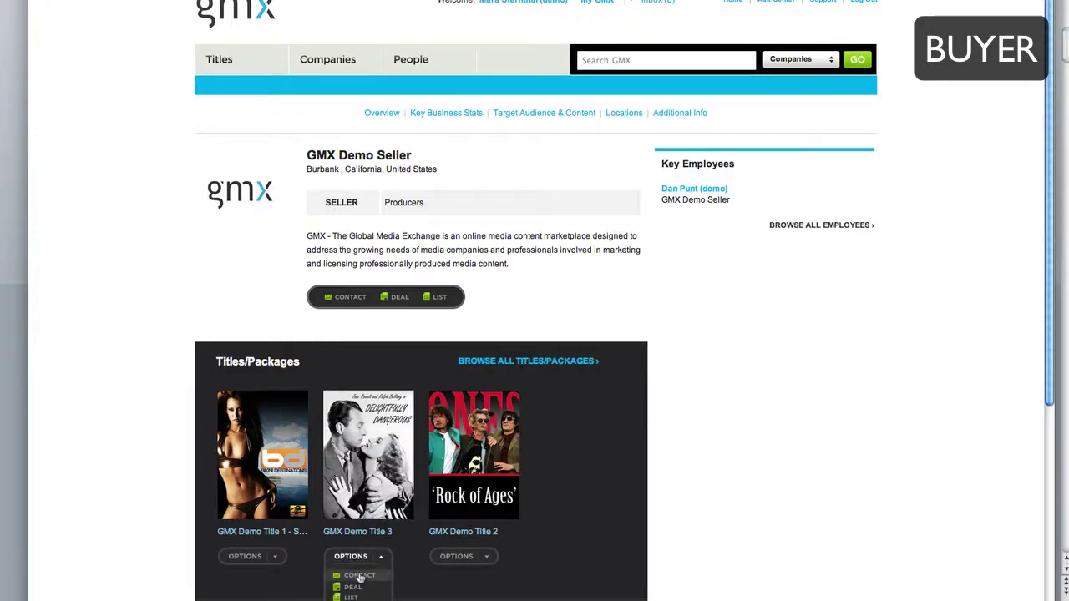
left_click(358, 588)
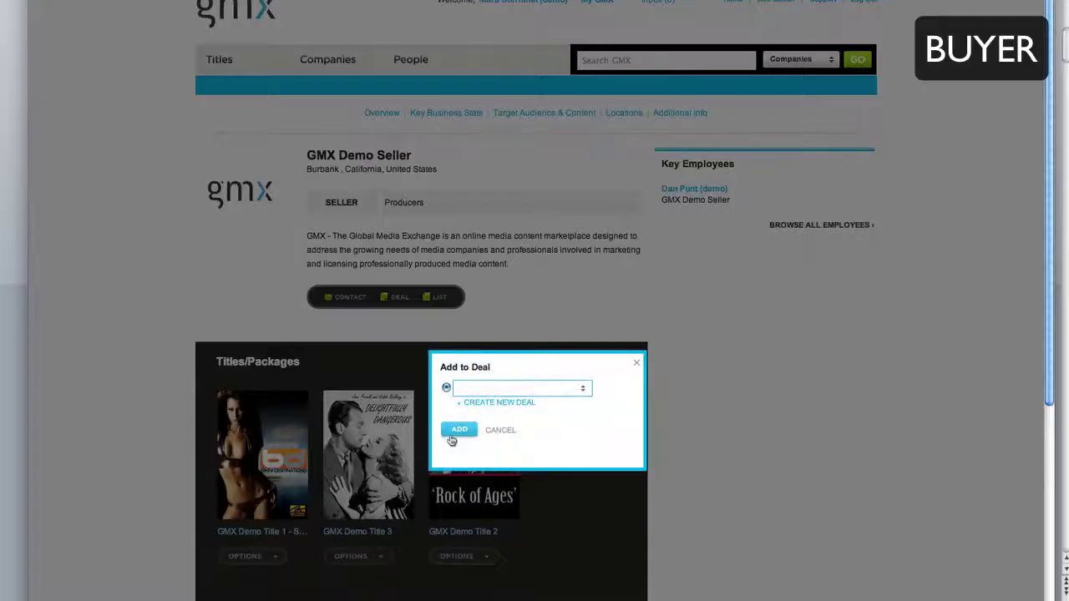
left_click(506, 391)
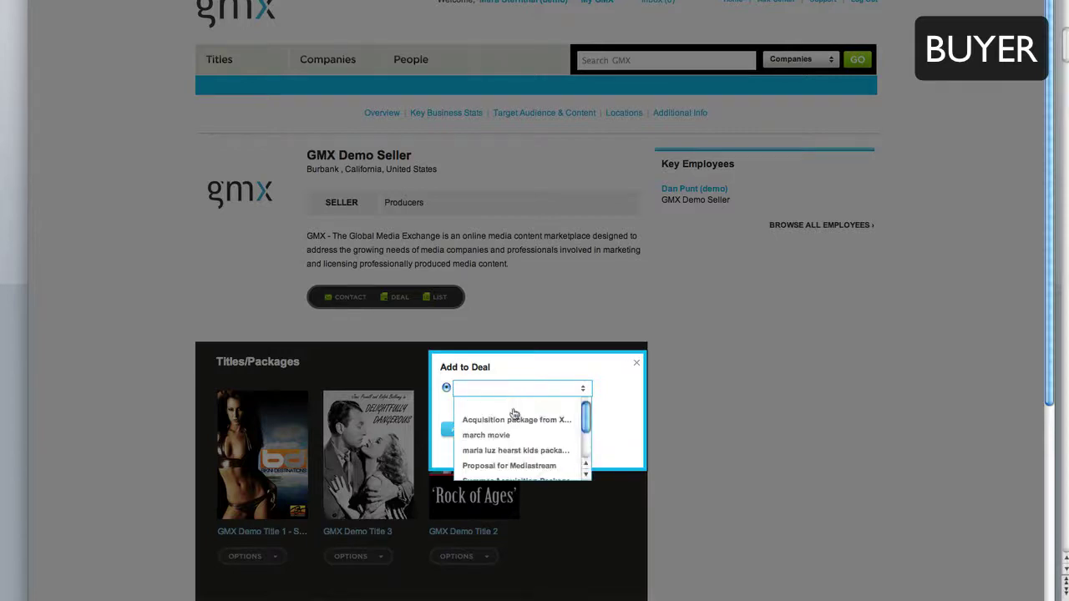
scroll(514, 415, "down", 5)
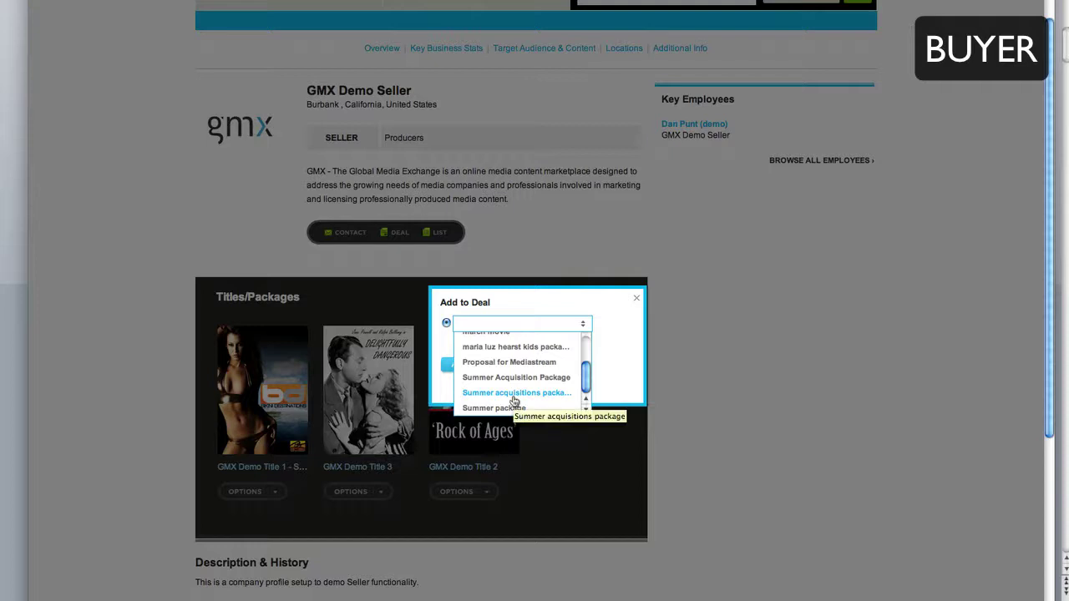
left_click(513, 382)
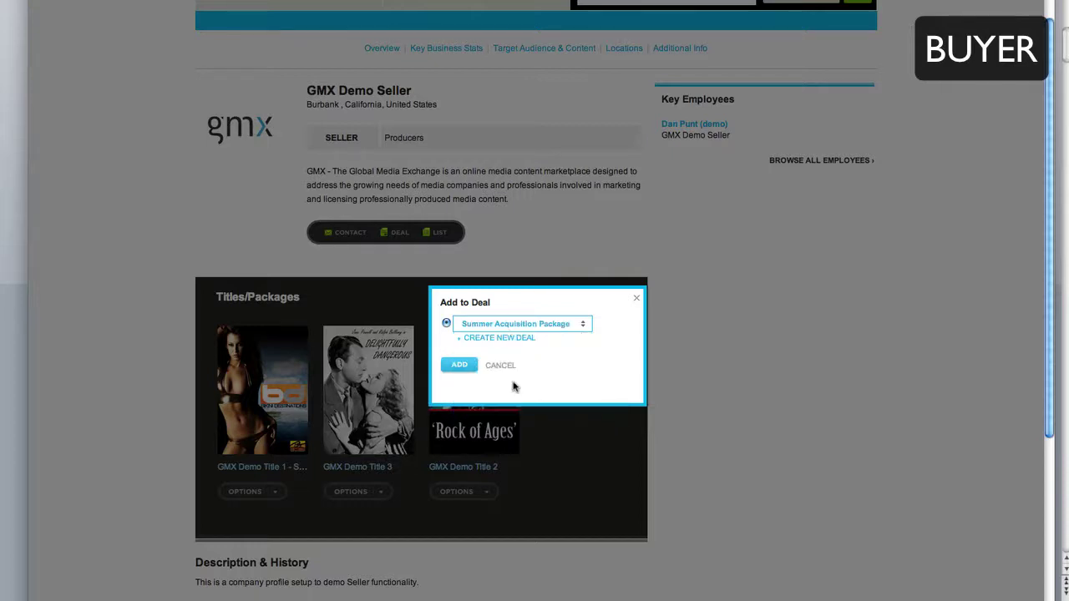
left_click(466, 365)
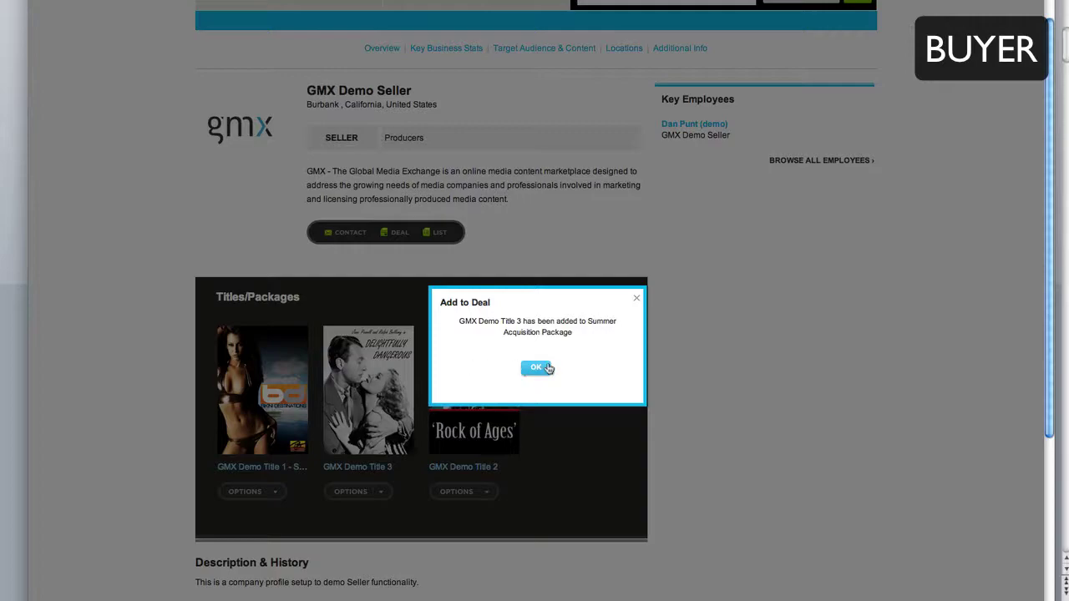
left_click(537, 368)
Add GMX Demo Title 1 to the Summer Acquisition Package deal as well
left_click(278, 493)
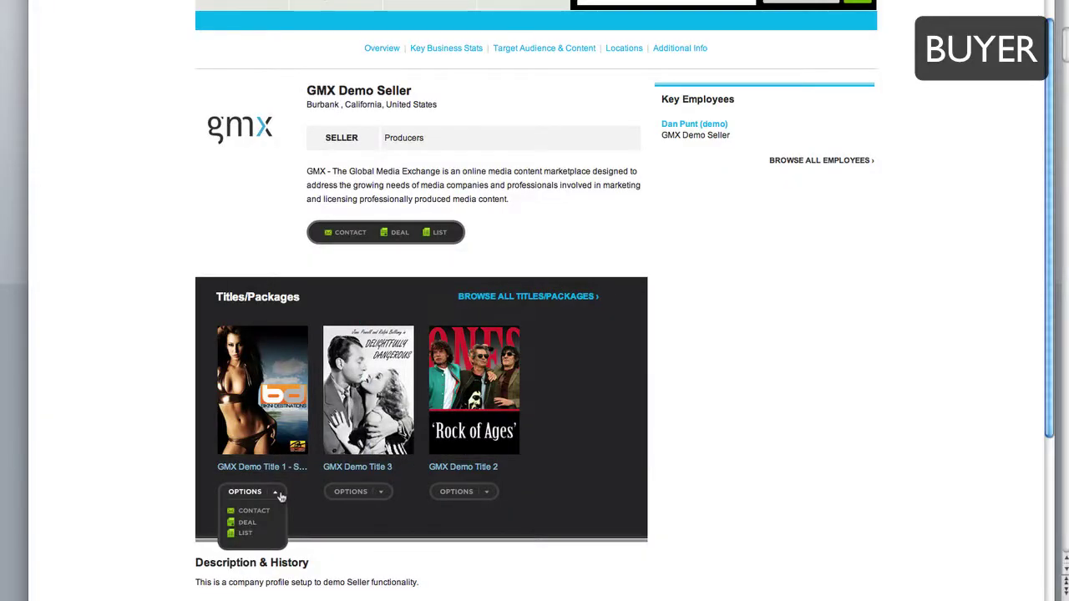
left_click(255, 522)
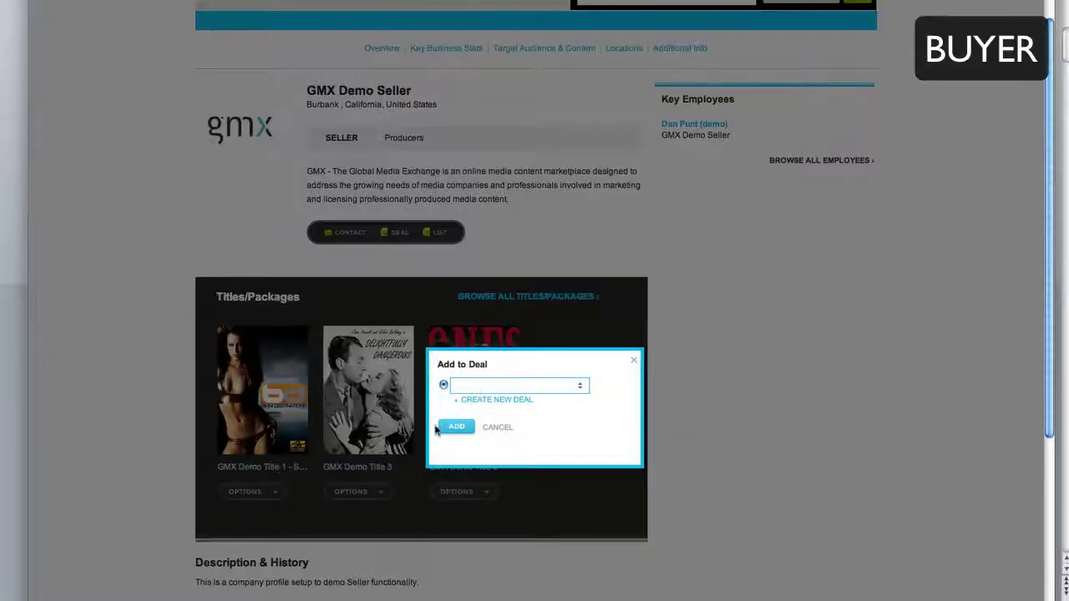
left_click(476, 384)
scroll(493, 427, "down", 5)
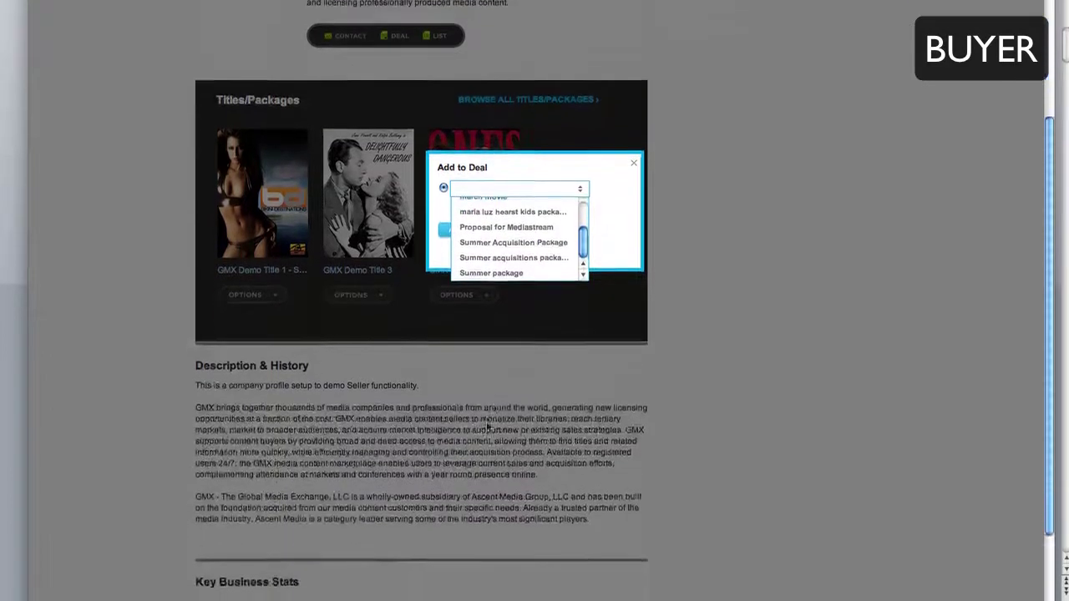
left_click(508, 207)
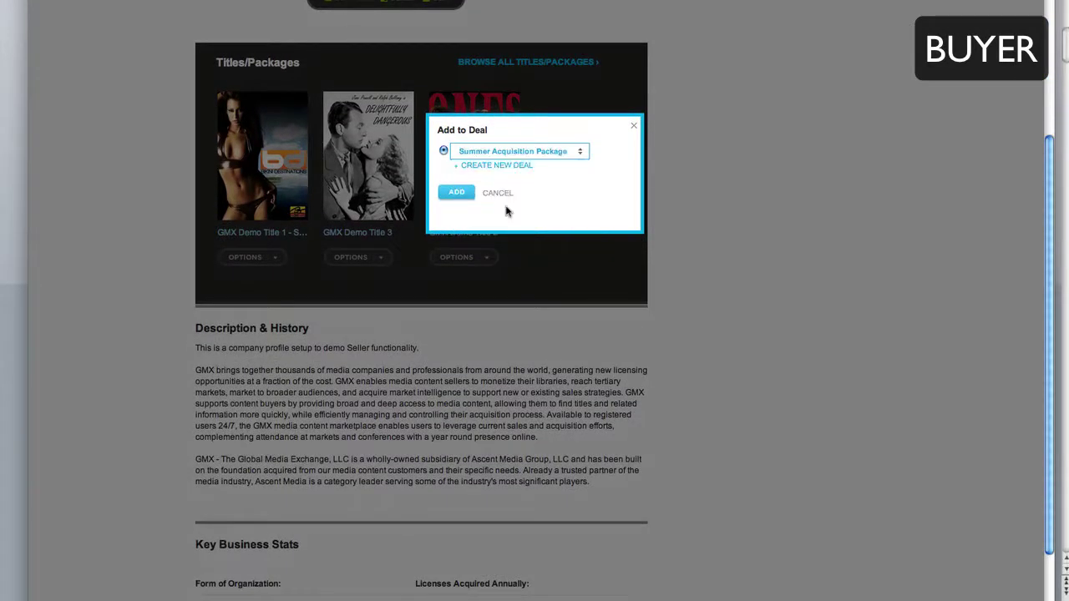
left_click(456, 193)
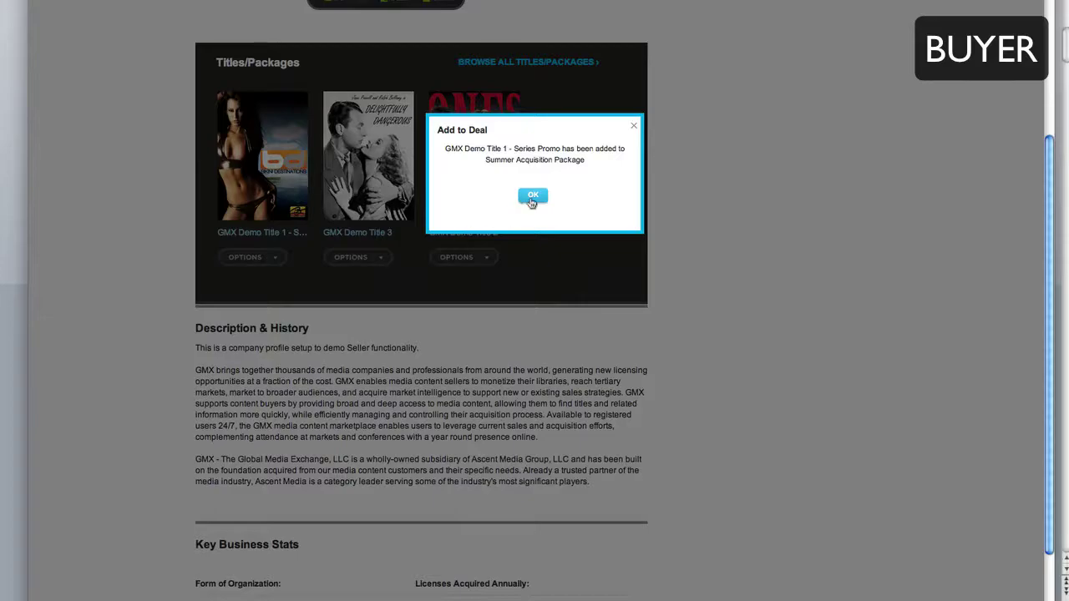
left_click(532, 202)
Open the Summer Acquisition Package deal from the managed deals and review its counter party and titles under consideration
scroll(458, 412, "up", 5)
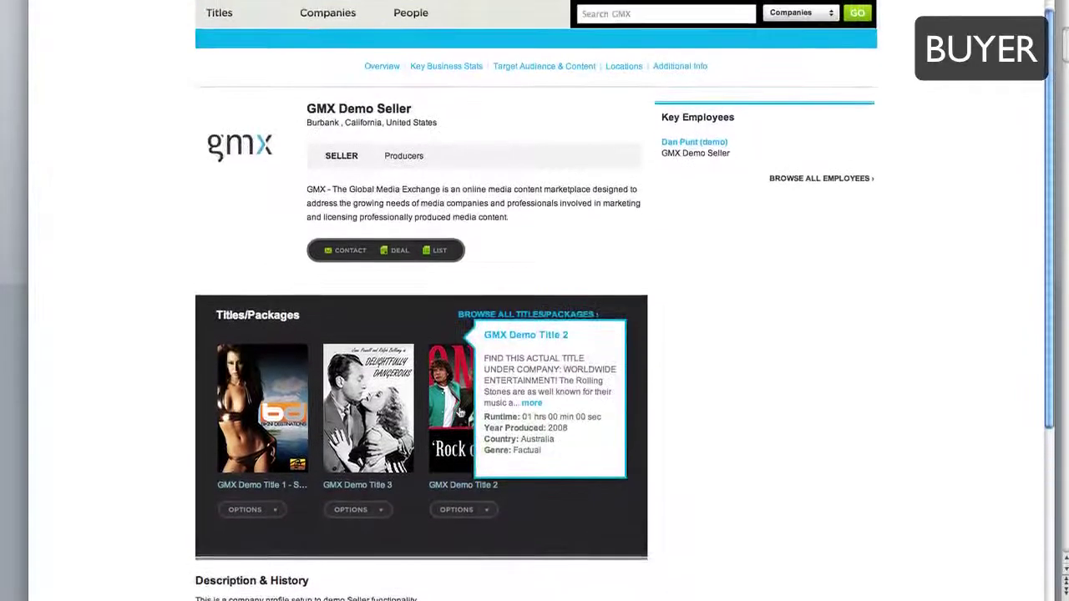
scroll(459, 413, "up", 1)
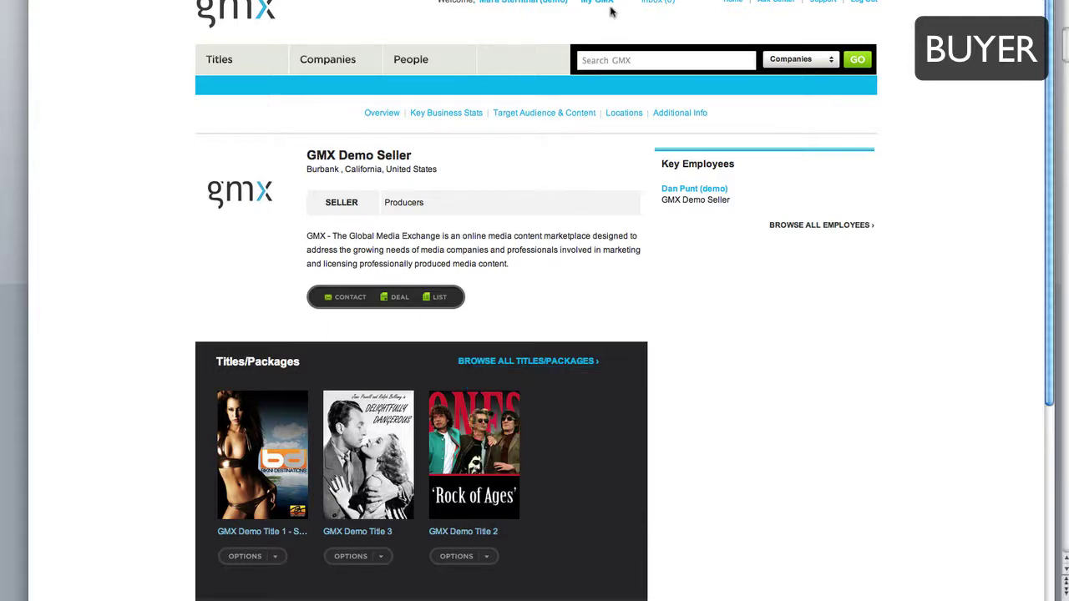
mouse_move(610, 8)
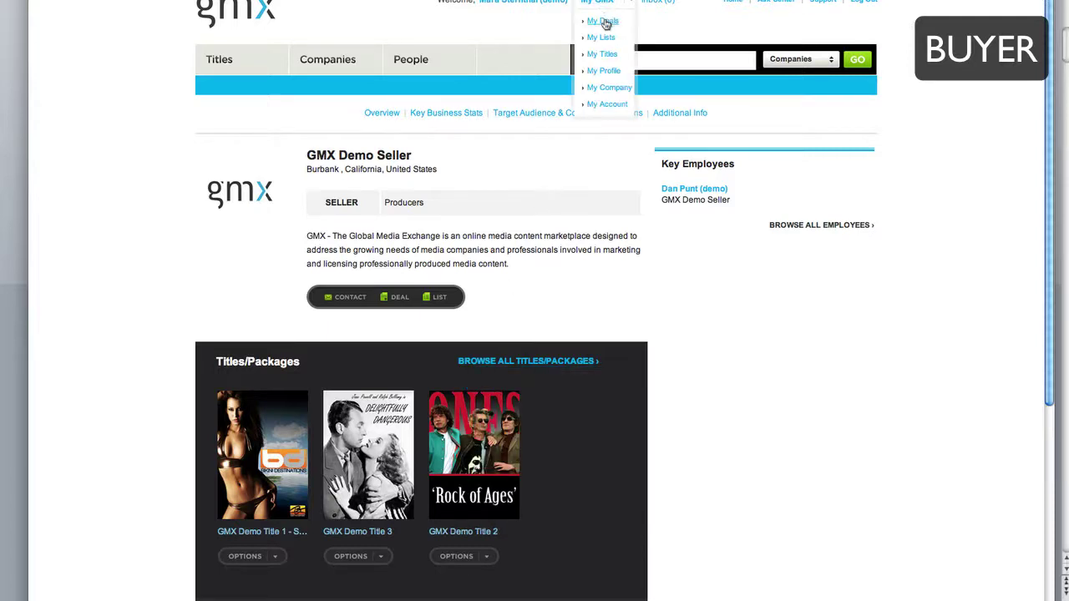
left_click(603, 22)
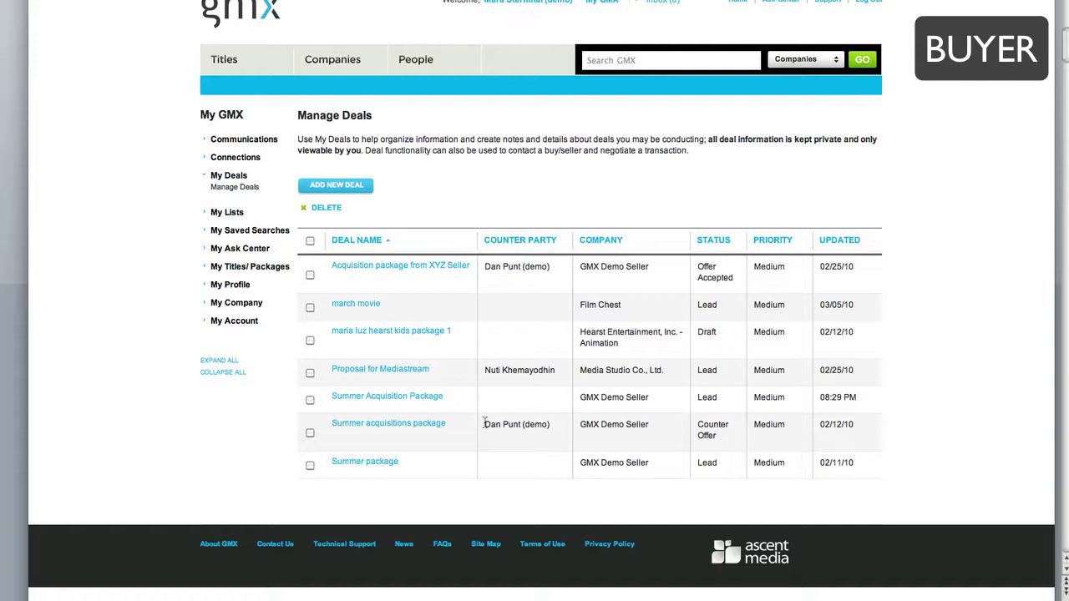
left_click(407, 400)
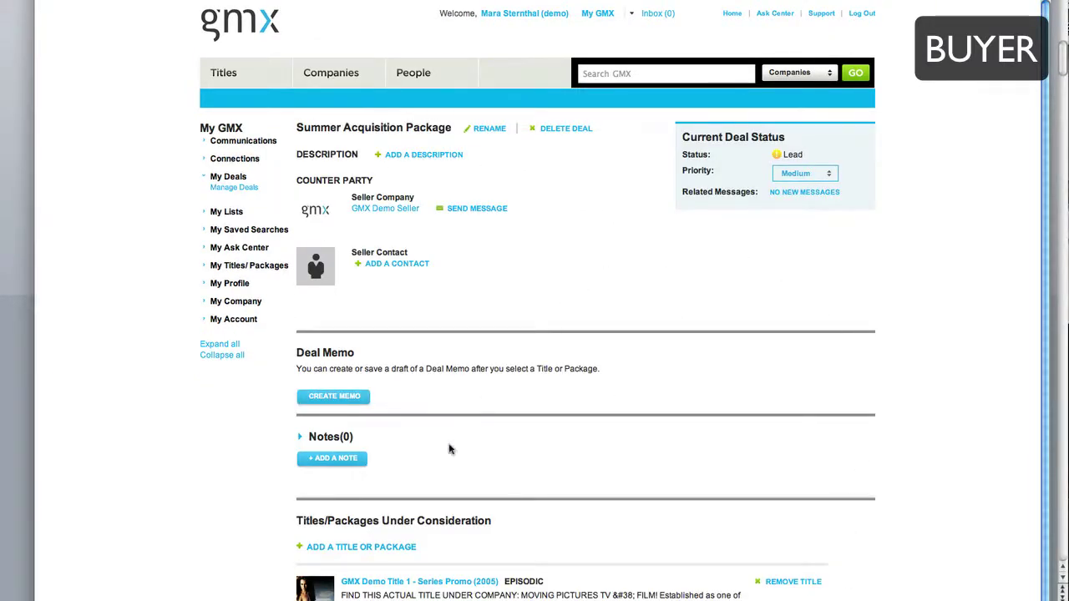
scroll(445, 539, "down", 3)
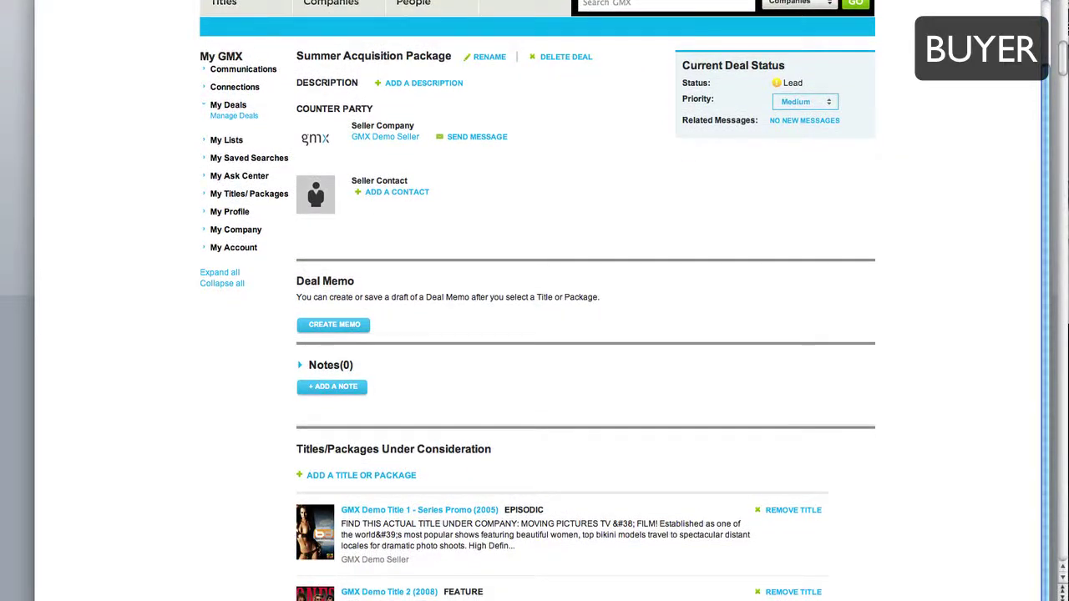
scroll(492, 535, "up", 3)
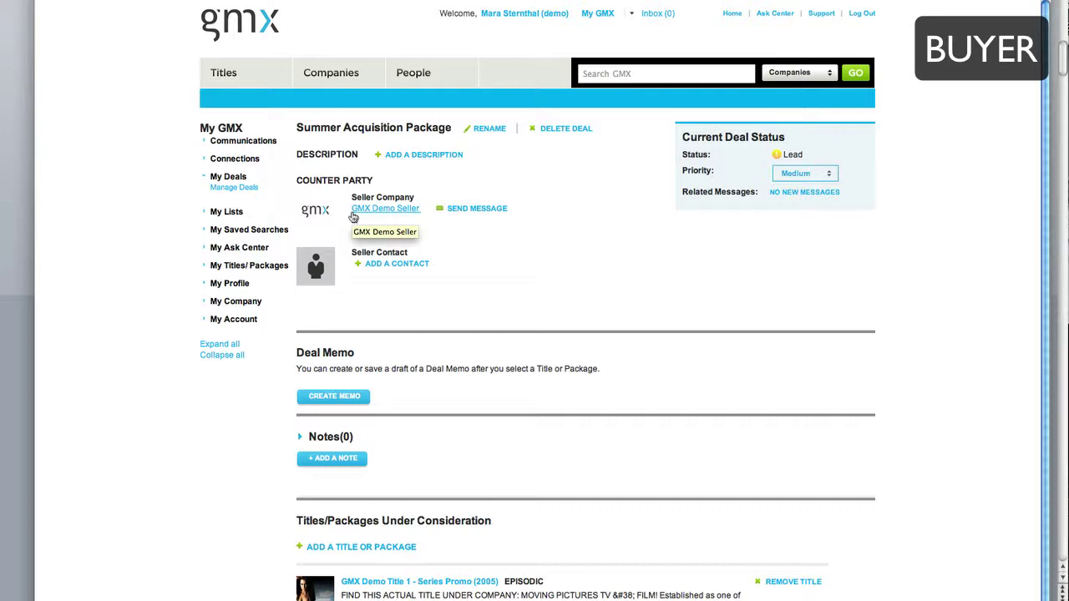
Add the GMX Demo Seller employee listed under P as the deal's seller contact
left_click(397, 266)
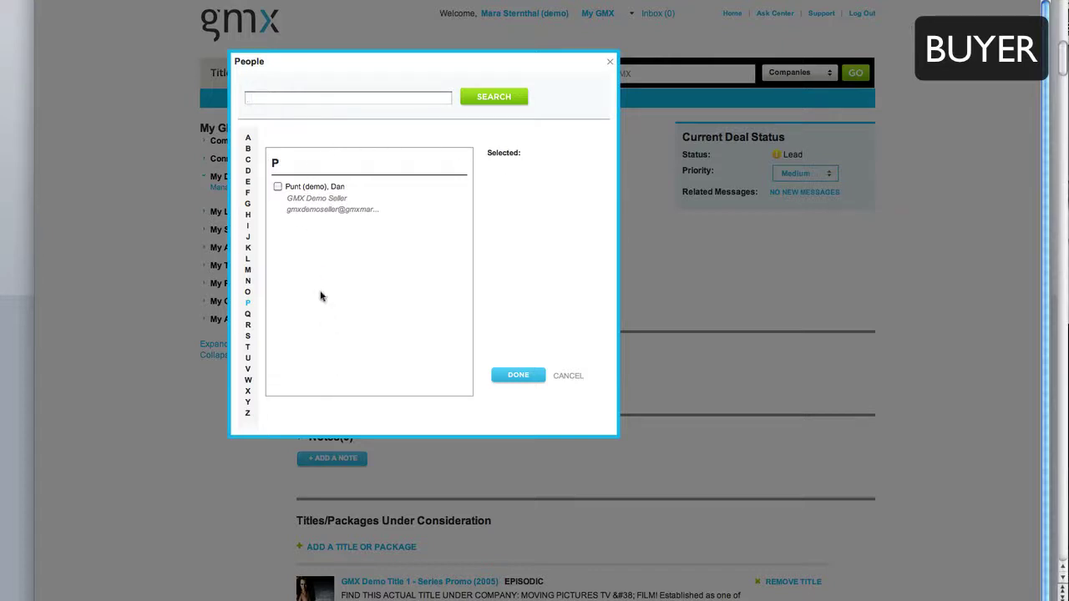
left_click(279, 188)
left_click(514, 375)
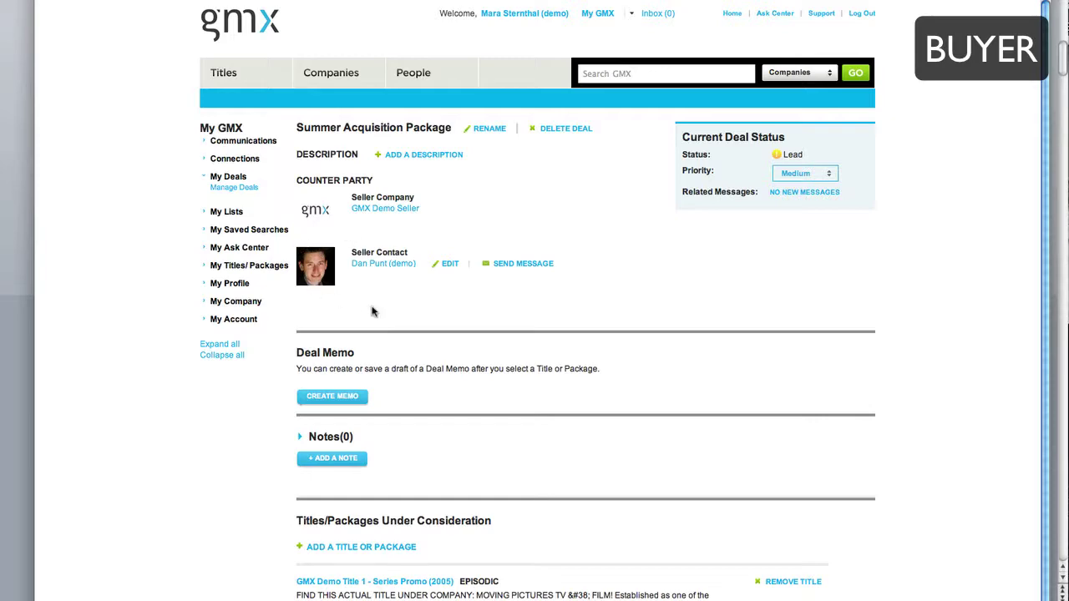
Create a deal memo for the Summer Acquisition Package deal and name it "Initial offer"
scroll(392, 313, "down", 1)
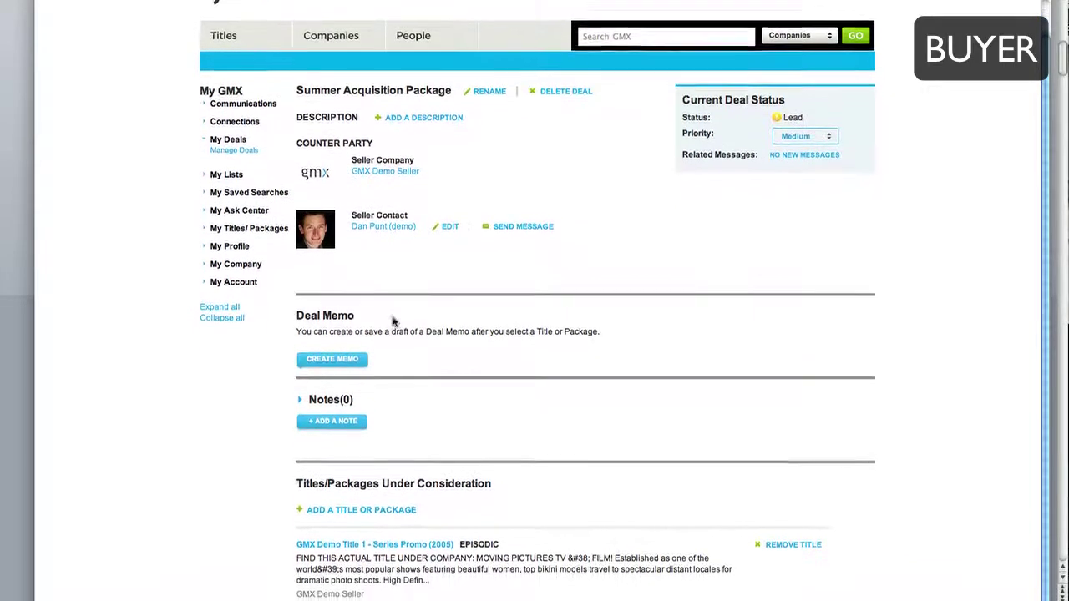
scroll(392, 317, "up", 2)
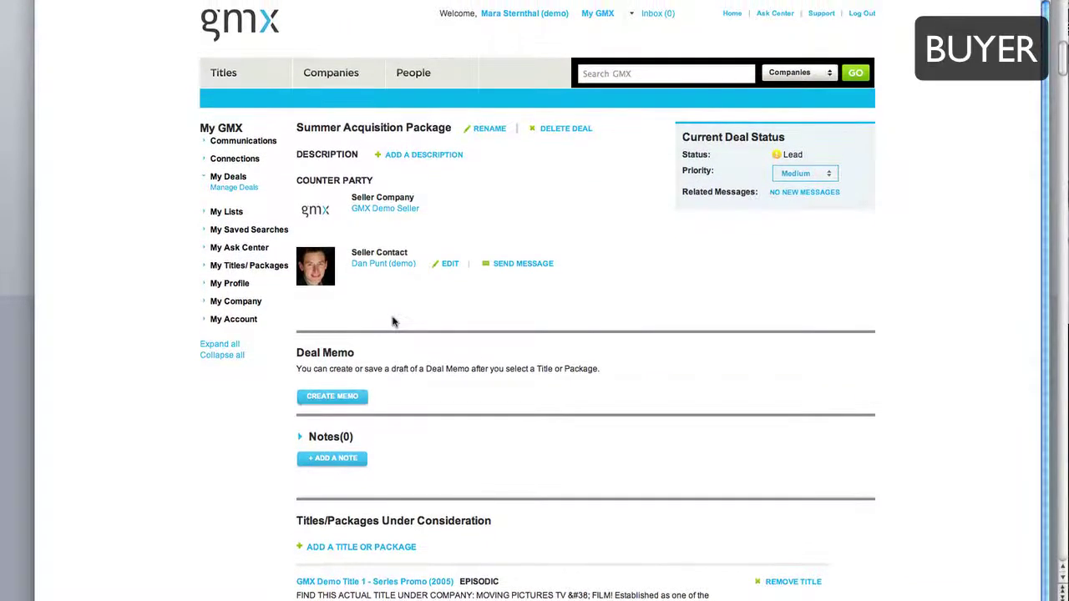
left_click(357, 400)
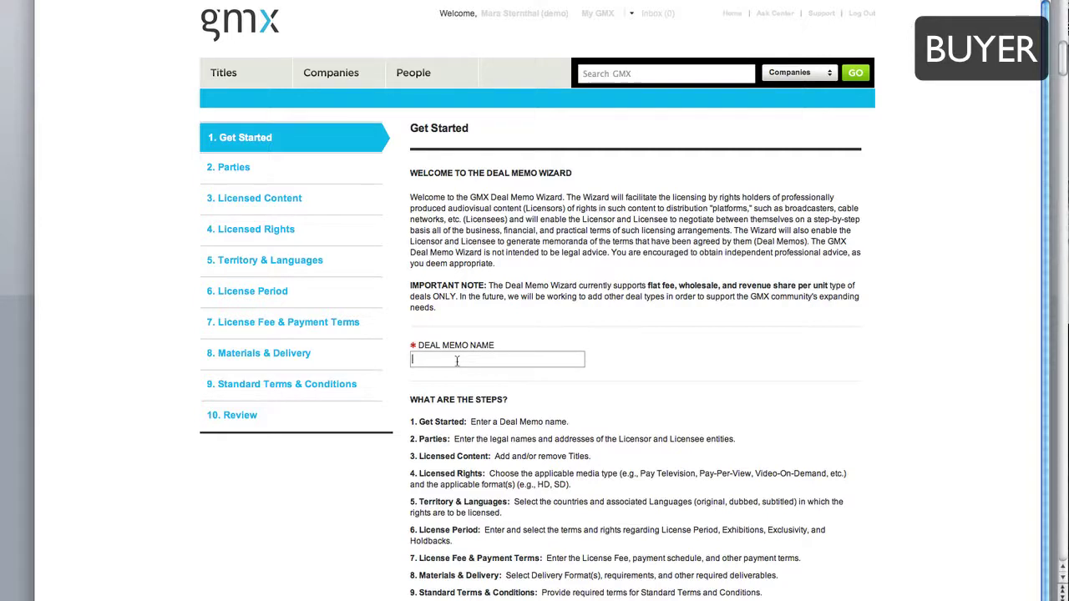
type("tial offer")
Review the deal memo wizard's step descriptions and glossary of deal terms, and continue to the Parties section
scroll(520, 495, "down", 2)
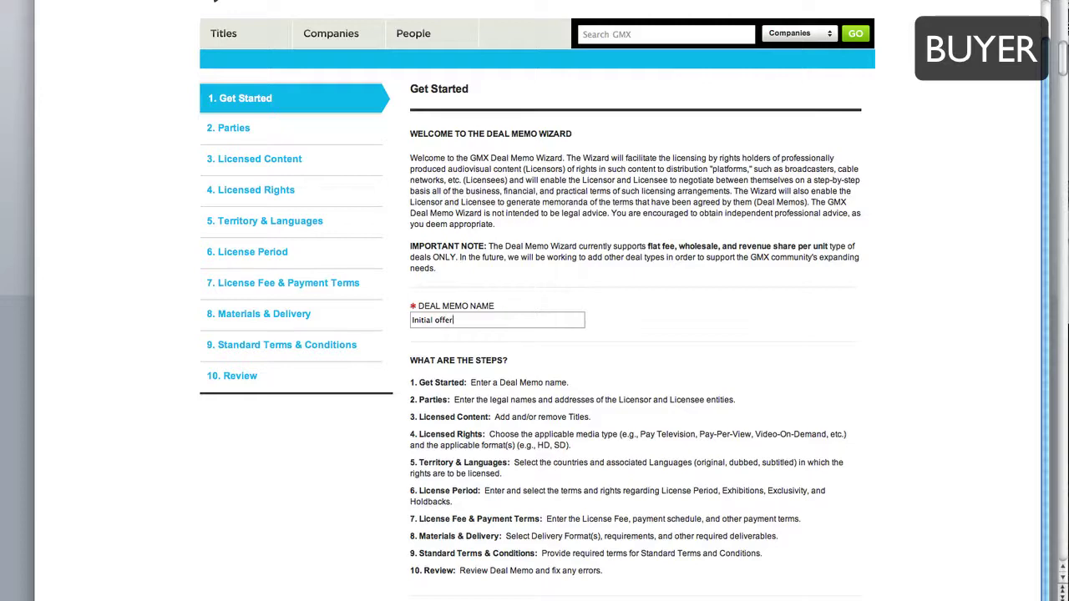
scroll(538, 300, "up", 1)
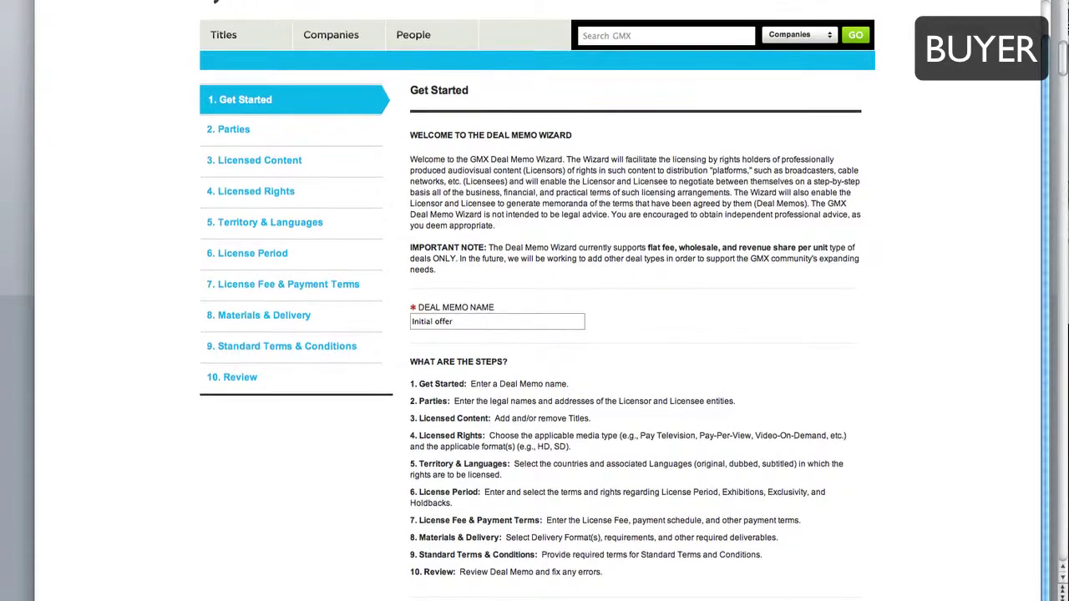
scroll(563, 531, "down", 10)
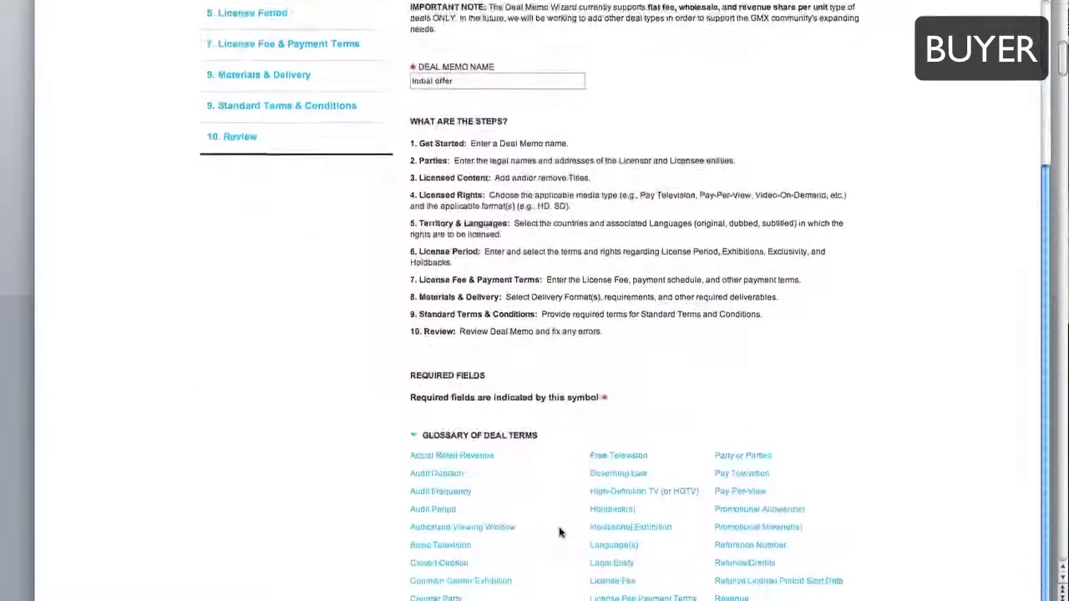
mouse_move(622, 401)
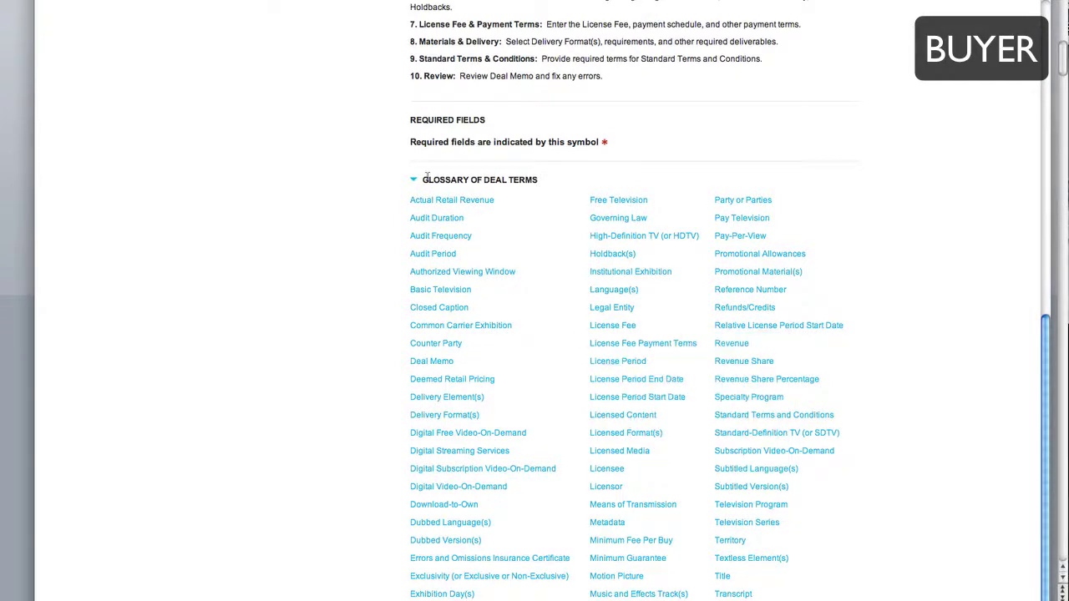
scroll(413, 181, "up", 10)
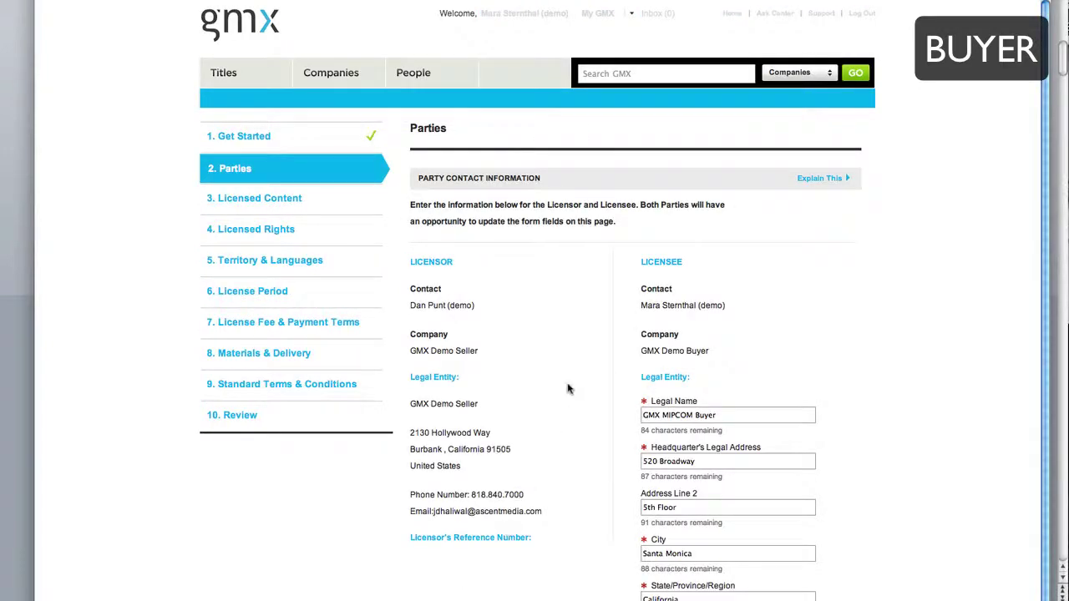
Check the licensor and licensee details, choose the licensee's country, and continue to Licensed Content
scroll(571, 390, "down", 5)
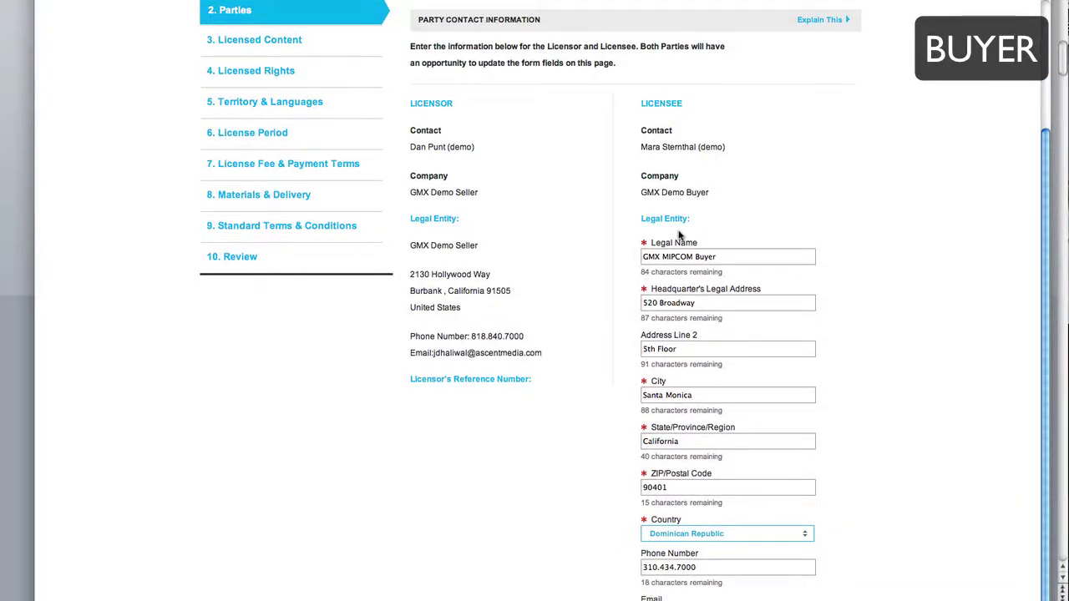
left_click(712, 538)
left_click(700, 549)
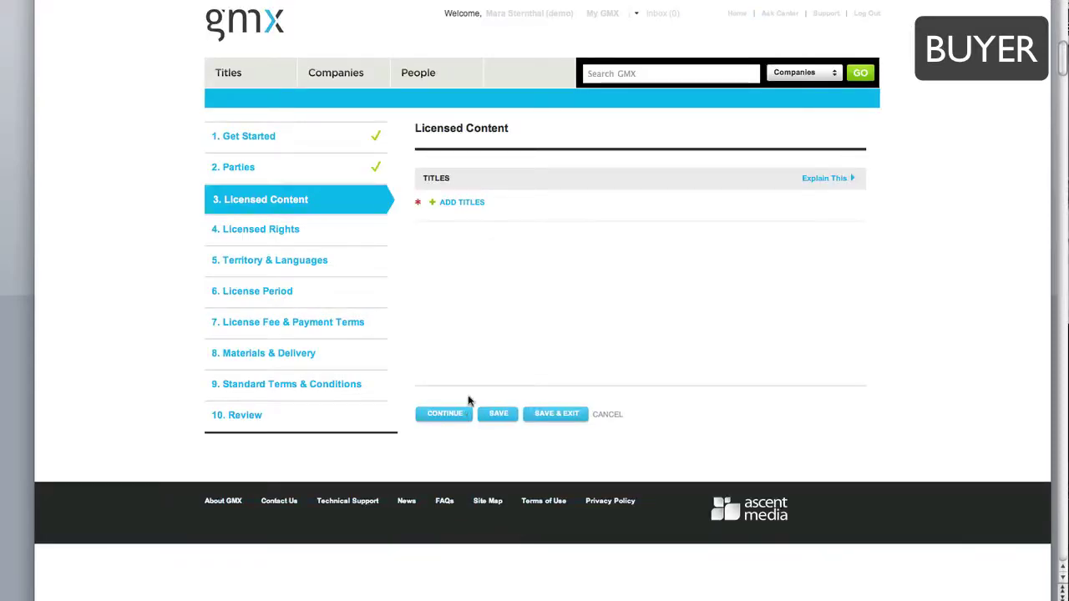
Add GMX Demo Title 1 - Series Promo, GMX Demo Title 2 and GMX Demo Title 3 as licensed content, save, and continue to Licensed Rights
left_click(466, 202)
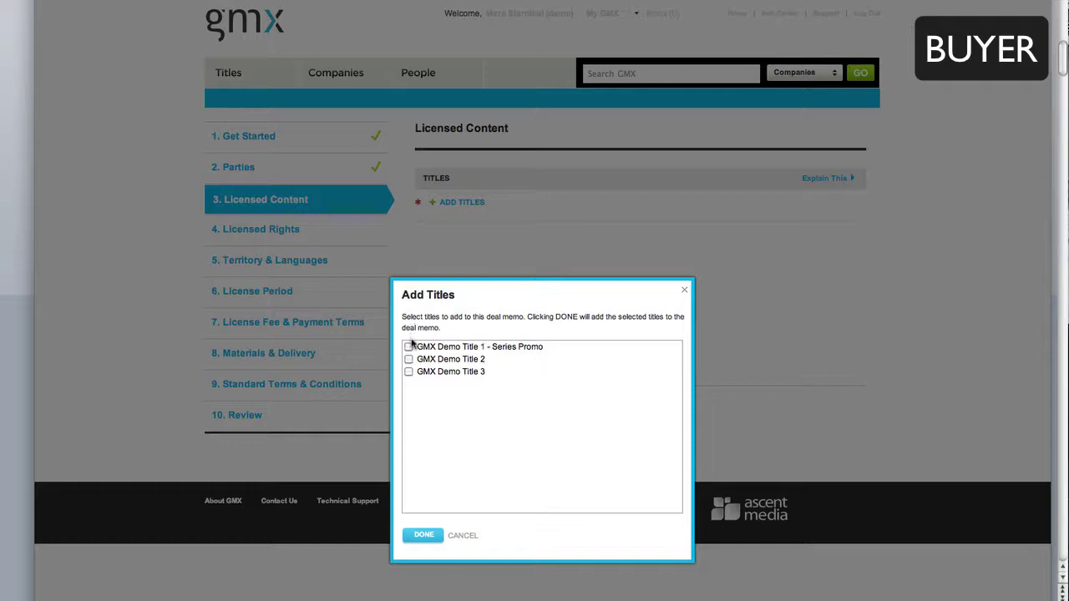
left_click(408, 346)
left_click(408, 359)
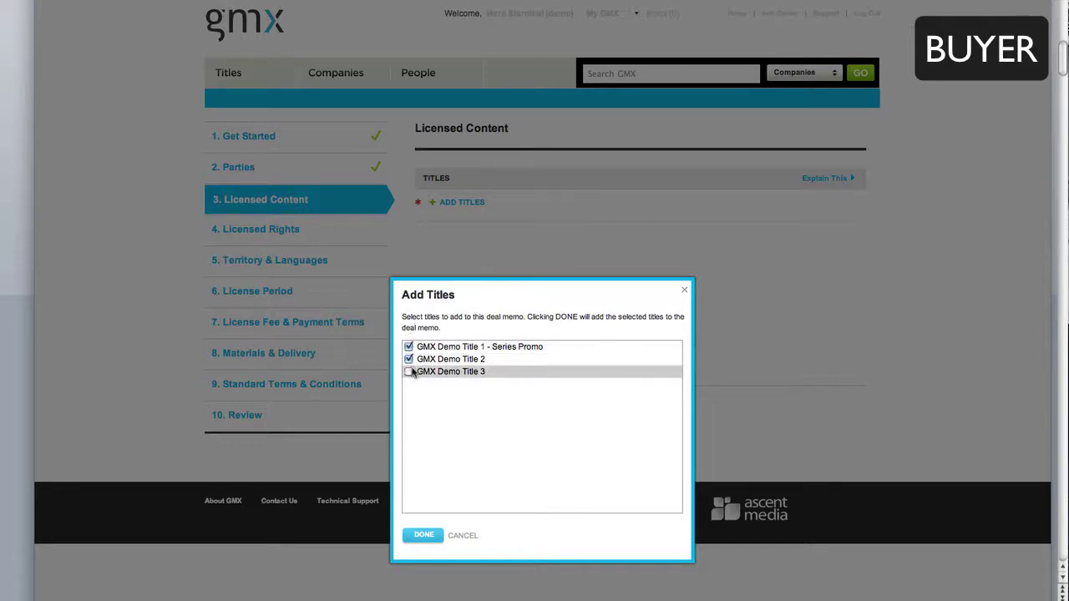
left_click(409, 372)
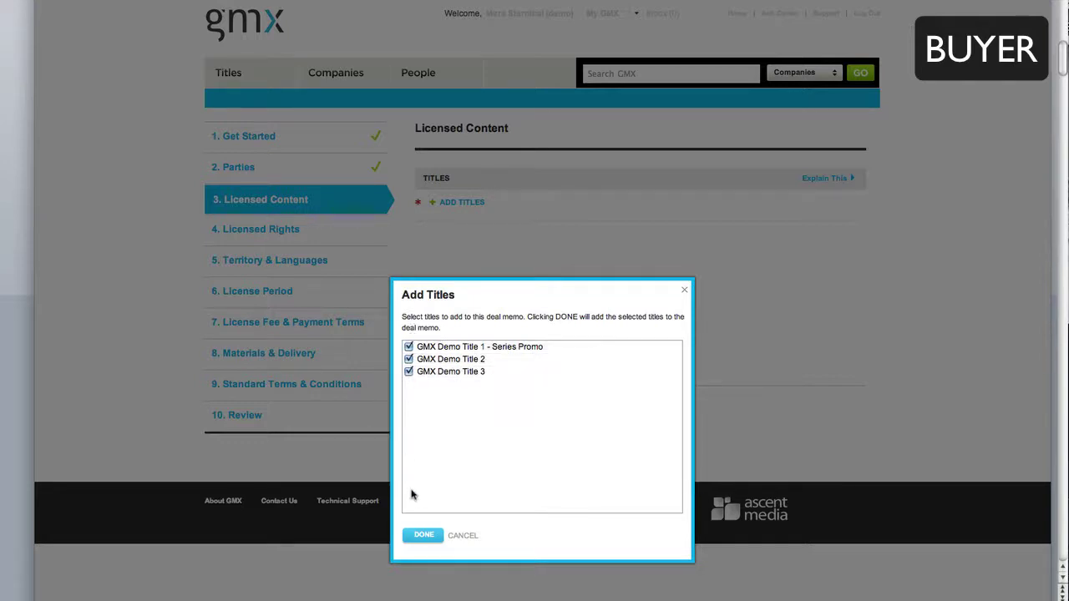
left_click(424, 536)
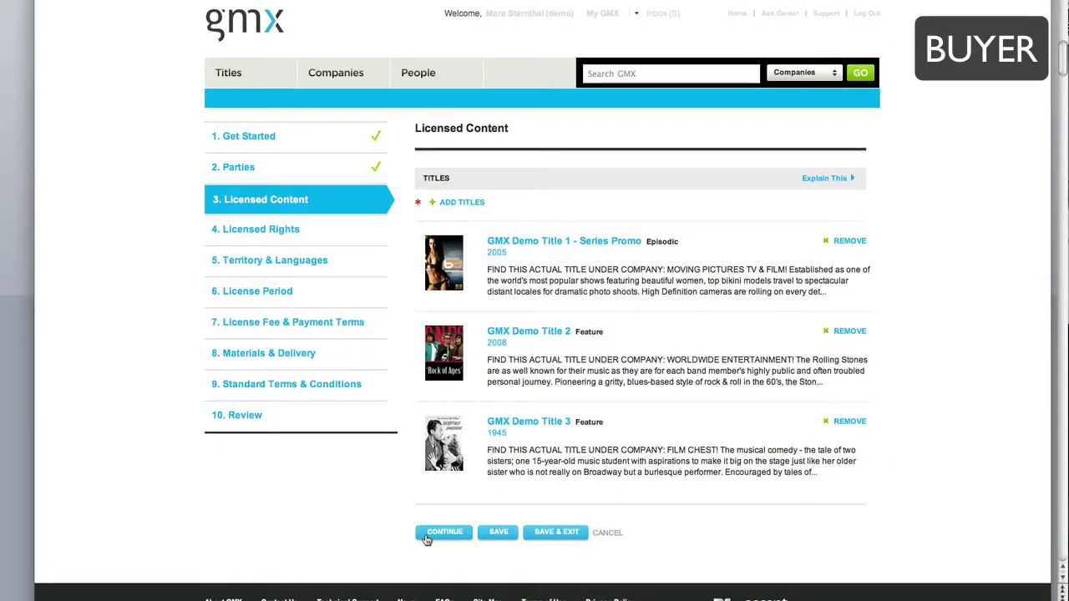
left_click(503, 537)
left_click(458, 535)
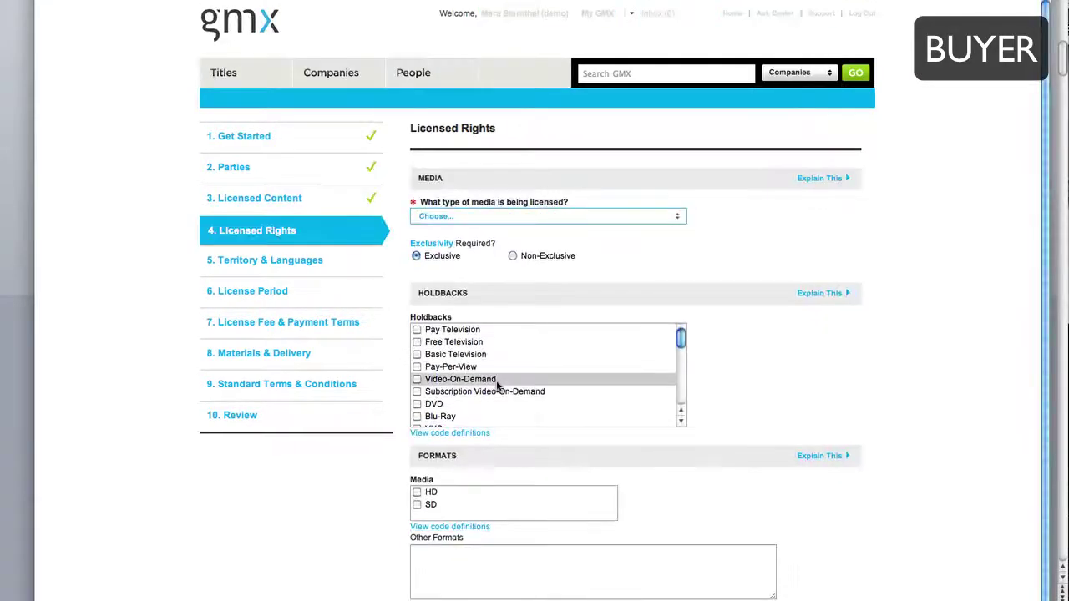
Set the licensed media type to Pay Television and read the explanation of Holdbacks
left_click(497, 222)
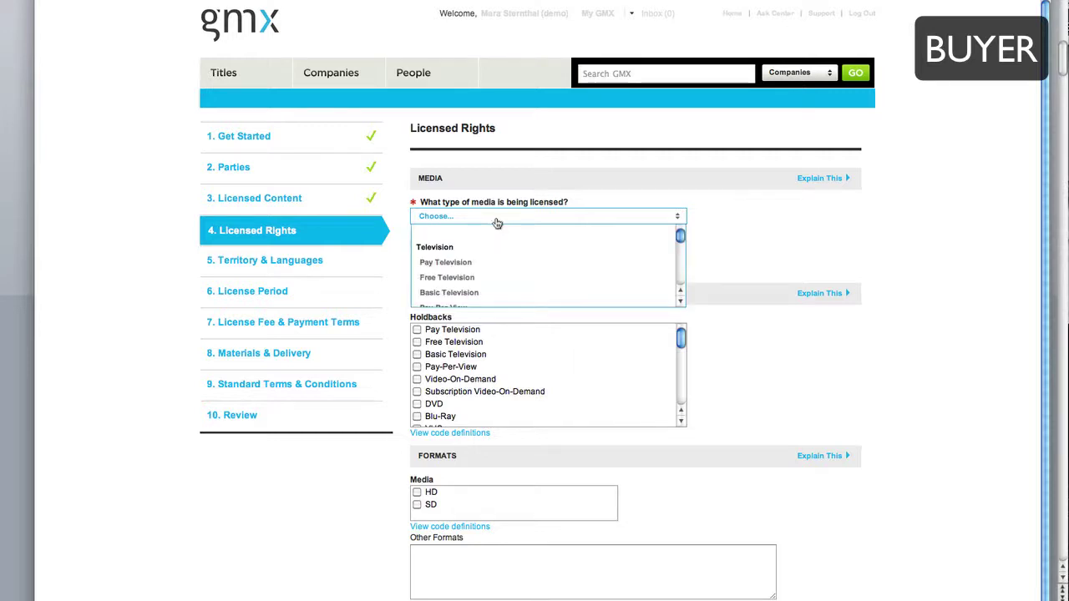
scroll(518, 266, "down", 3)
scroll(517, 266, "up", 3)
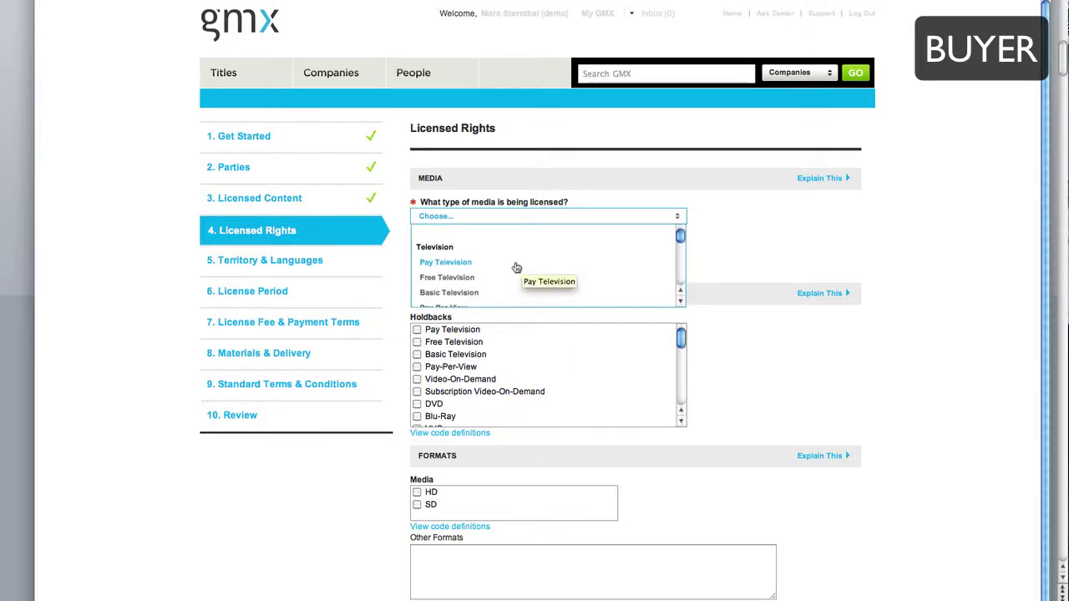
left_click(472, 266)
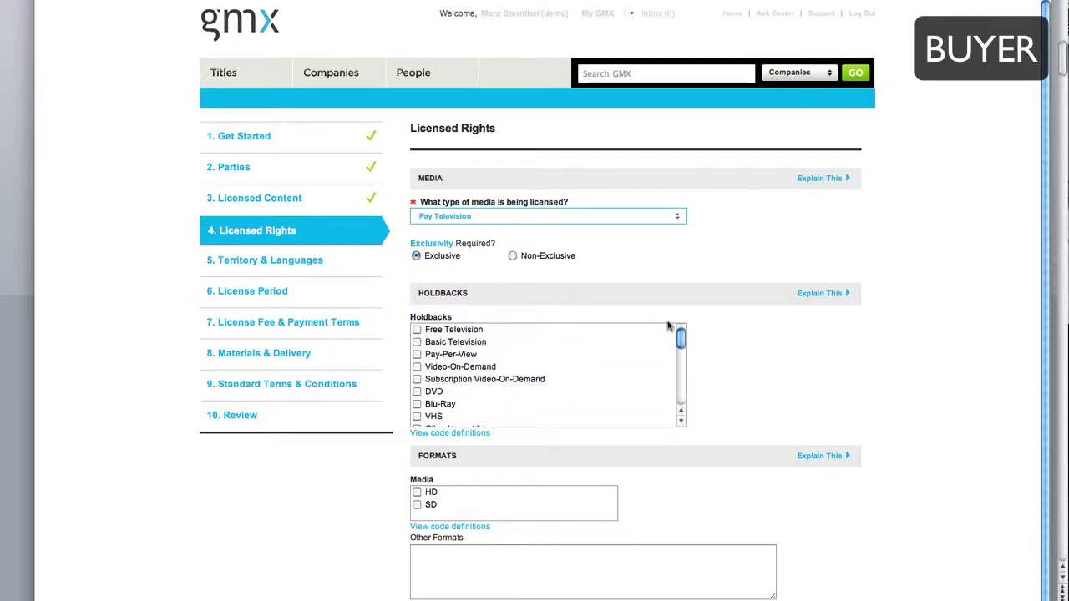
left_click(828, 295)
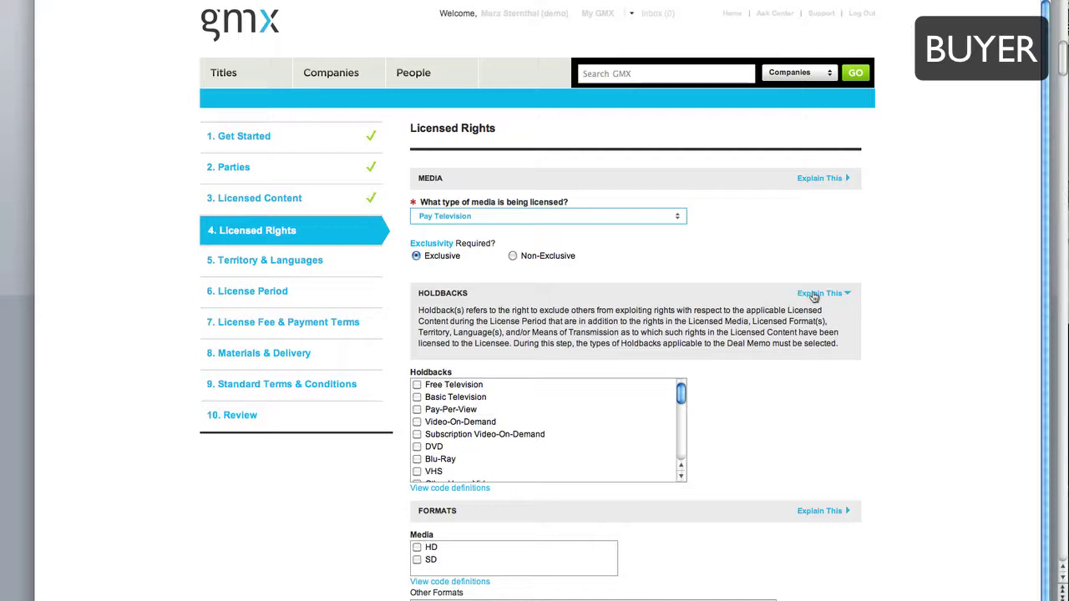
left_click(814, 295)
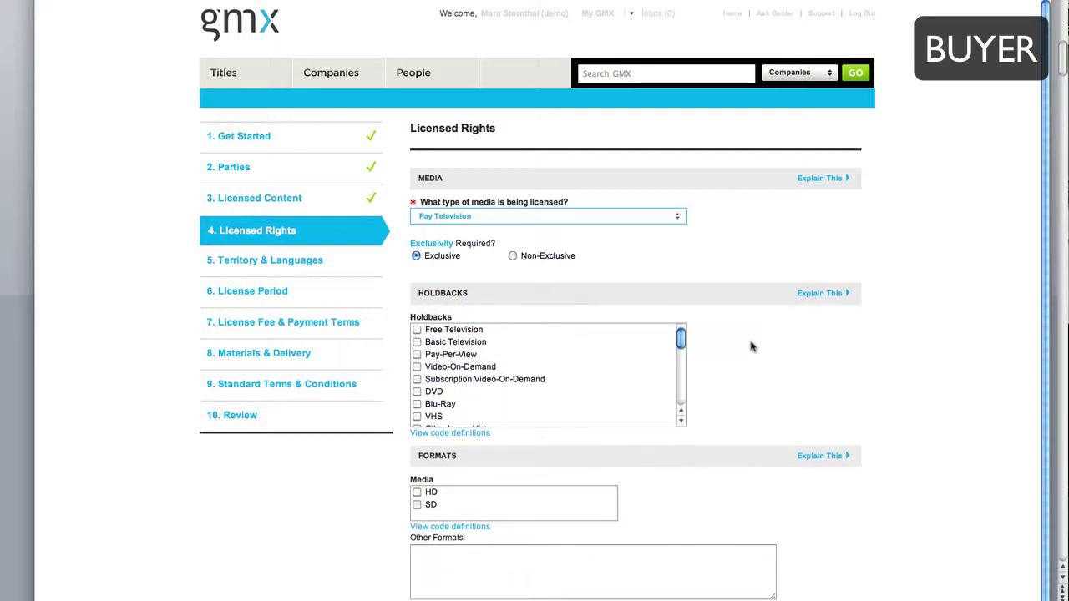
Select the SD format and Digital Terrestrial as the means of transmission, and continue to Territory & Languages
left_click(417, 505)
scroll(376, 544, "down", 2)
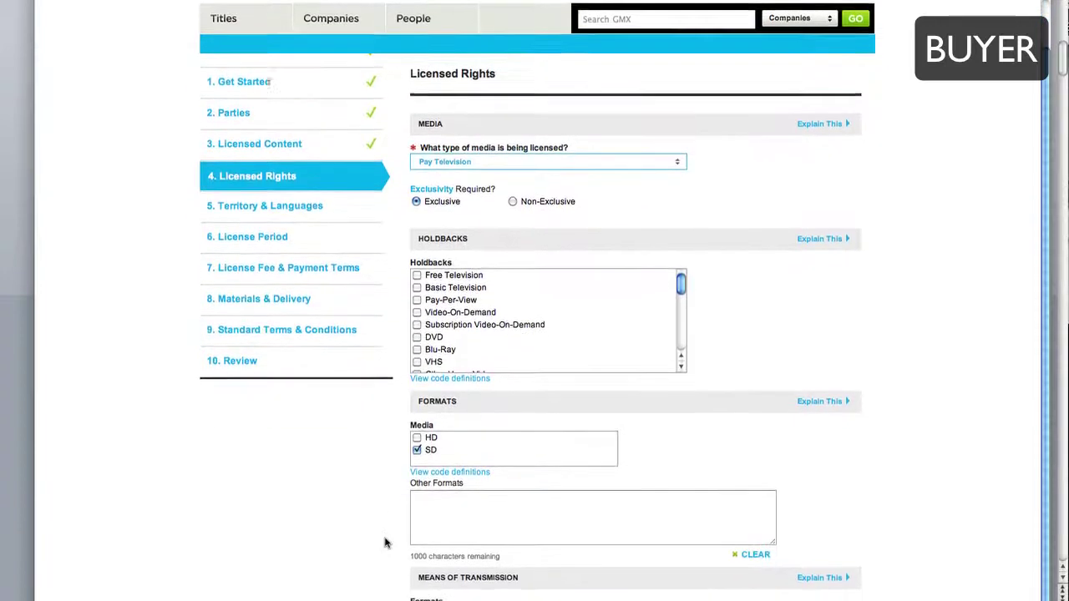
scroll(384, 544, "down", 4)
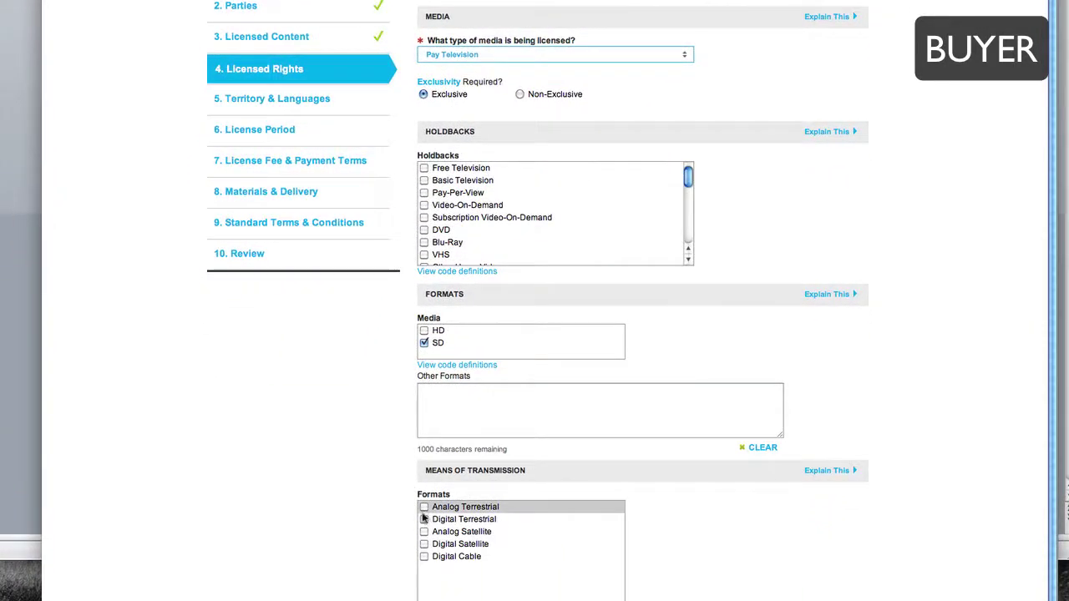
left_click(423, 518)
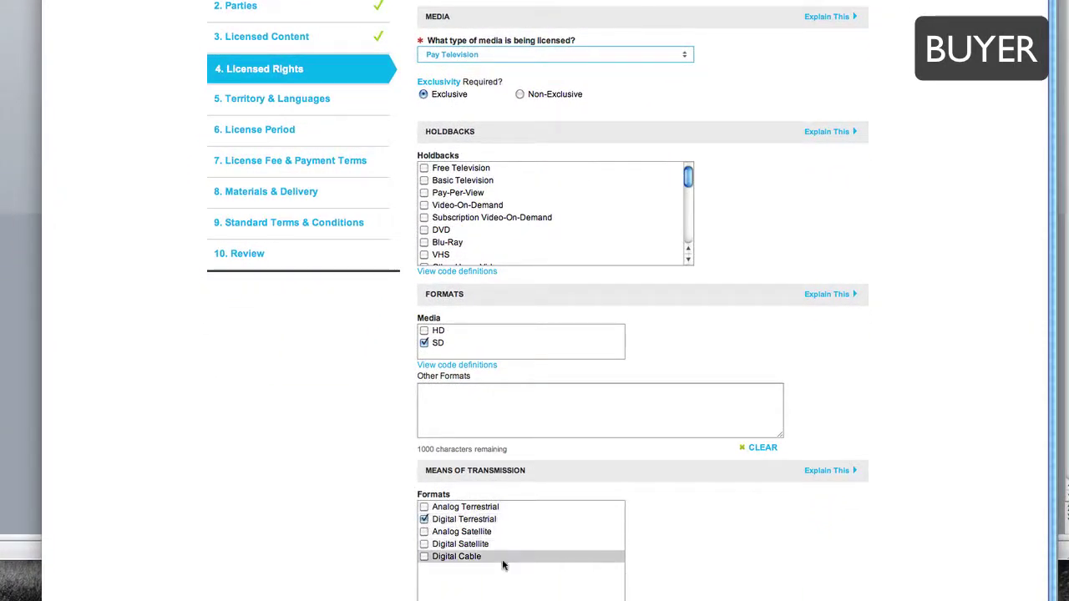
left_click(456, 499)
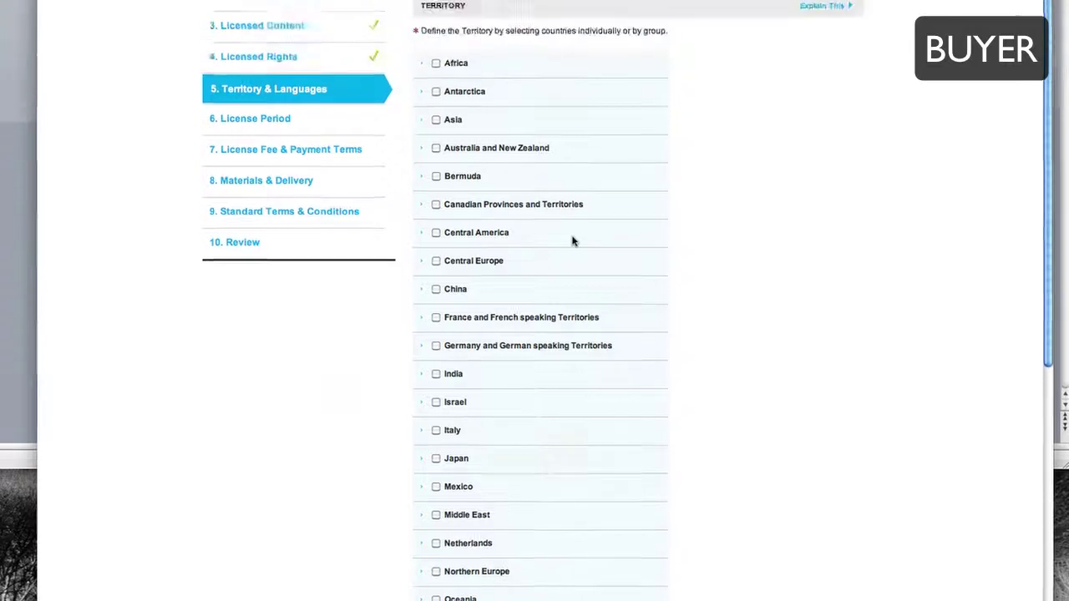
Select the France and French speaking Territories group and expand its list of countries
scroll(572, 417, "down", 1)
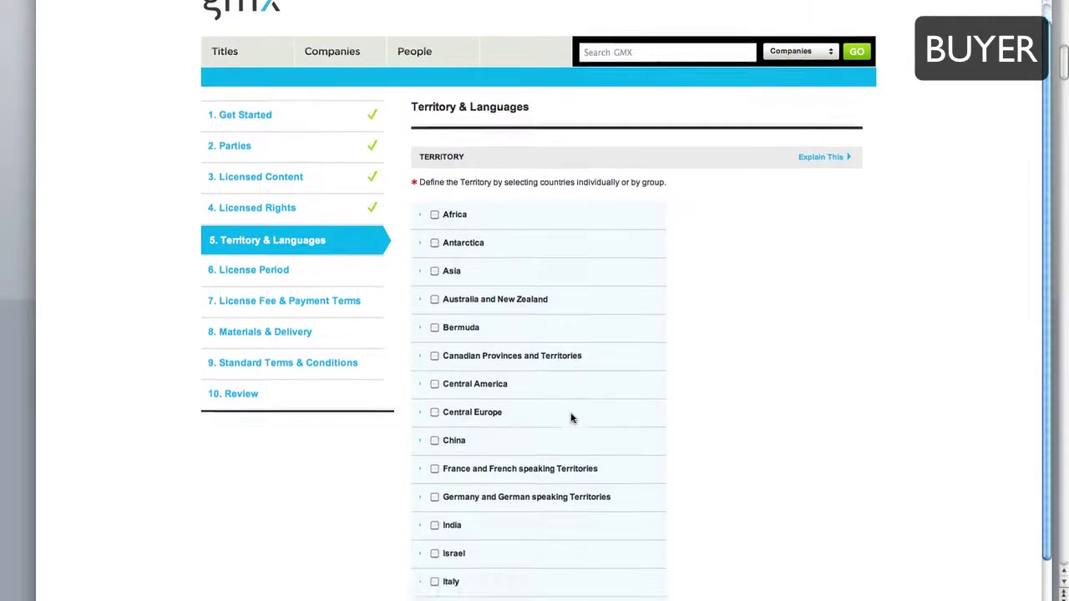
left_click(434, 459)
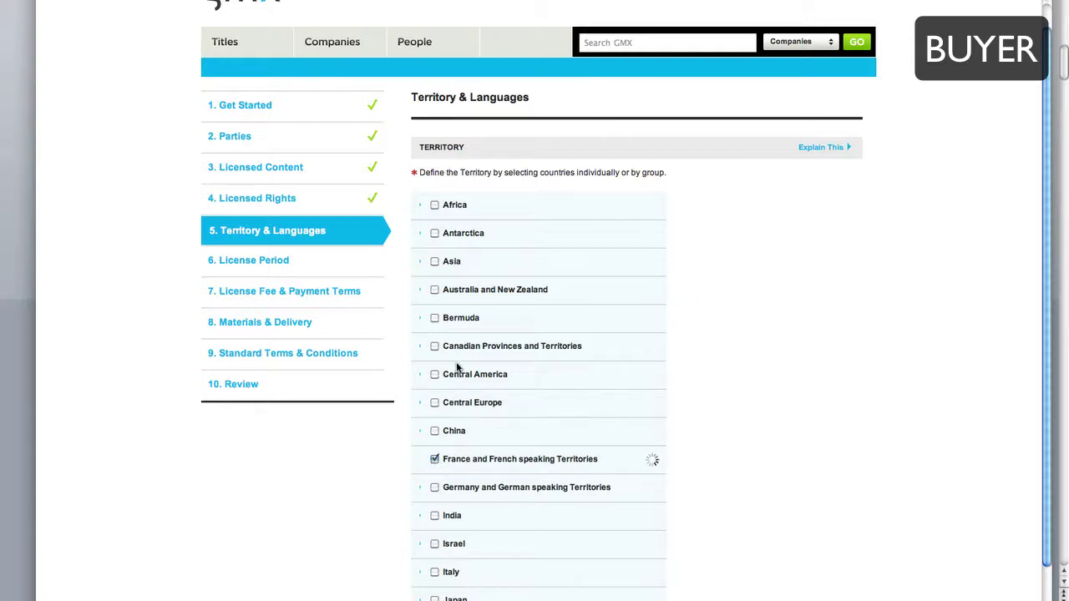
left_click(420, 459)
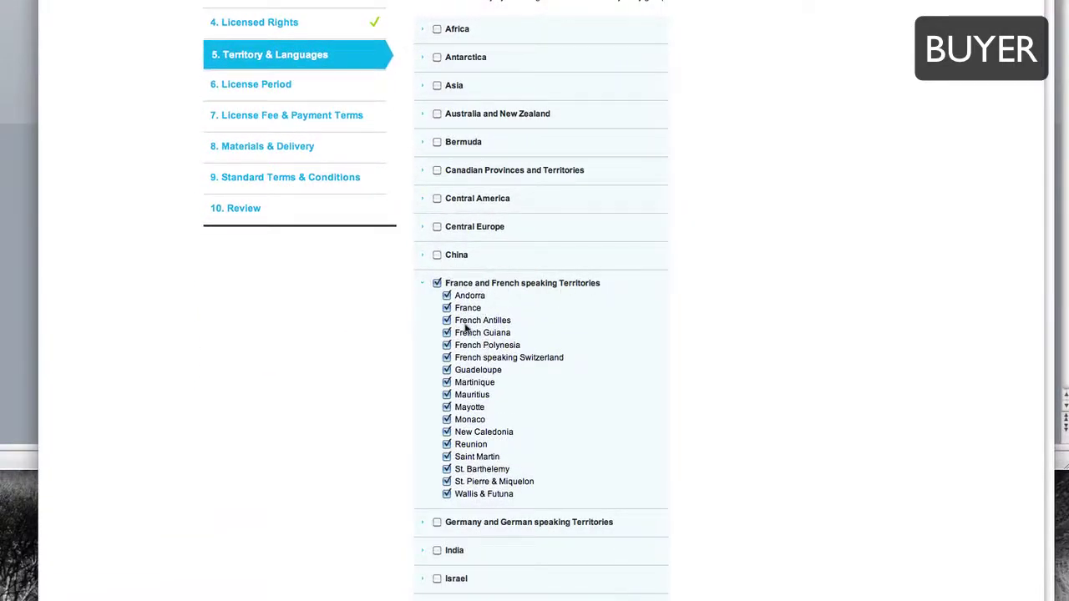
Clear the selected countries in the France and French speaking Territories group and select only France
left_click(446, 493)
left_click(447, 481)
left_click(447, 468)
left_click(447, 457)
left_click(447, 444)
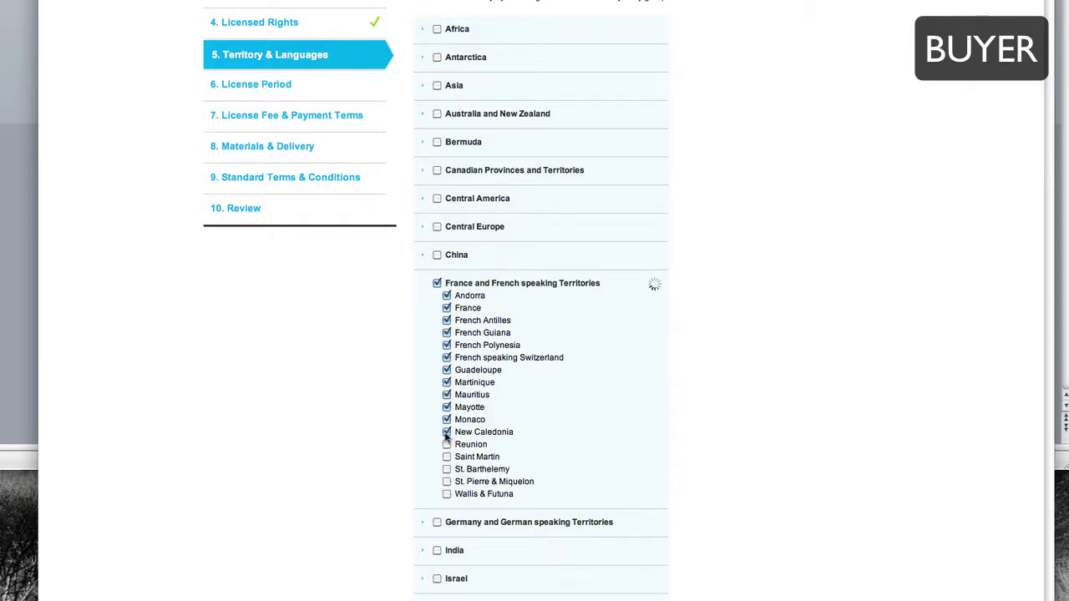
left_click(447, 432)
left_click(446, 419)
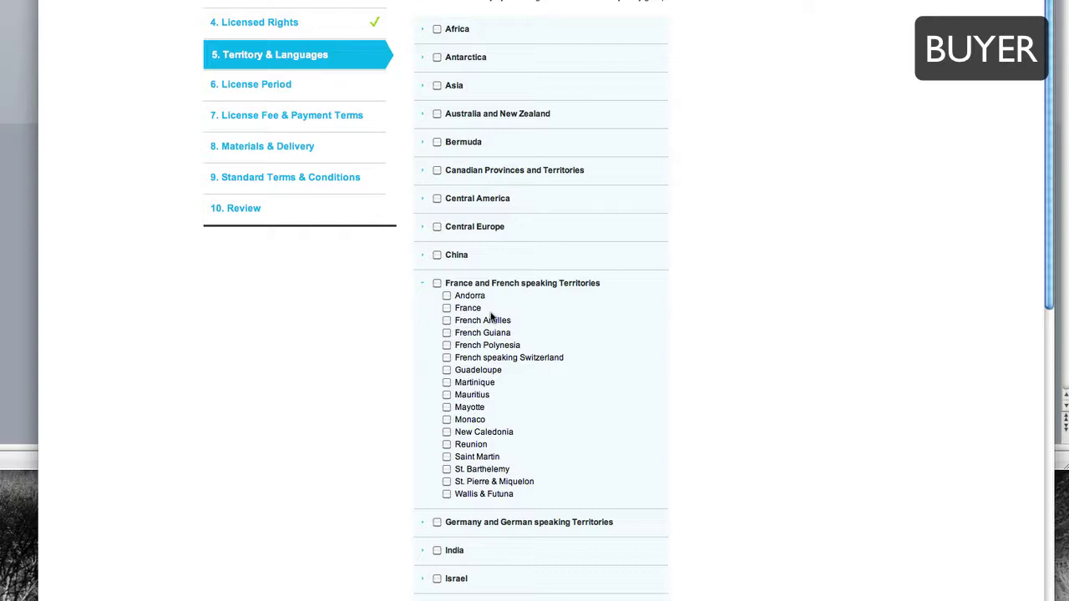
left_click(447, 310)
Make the France territory exclusive and add French (FR) as a required dubbed language
scroll(565, 357, "down", 5)
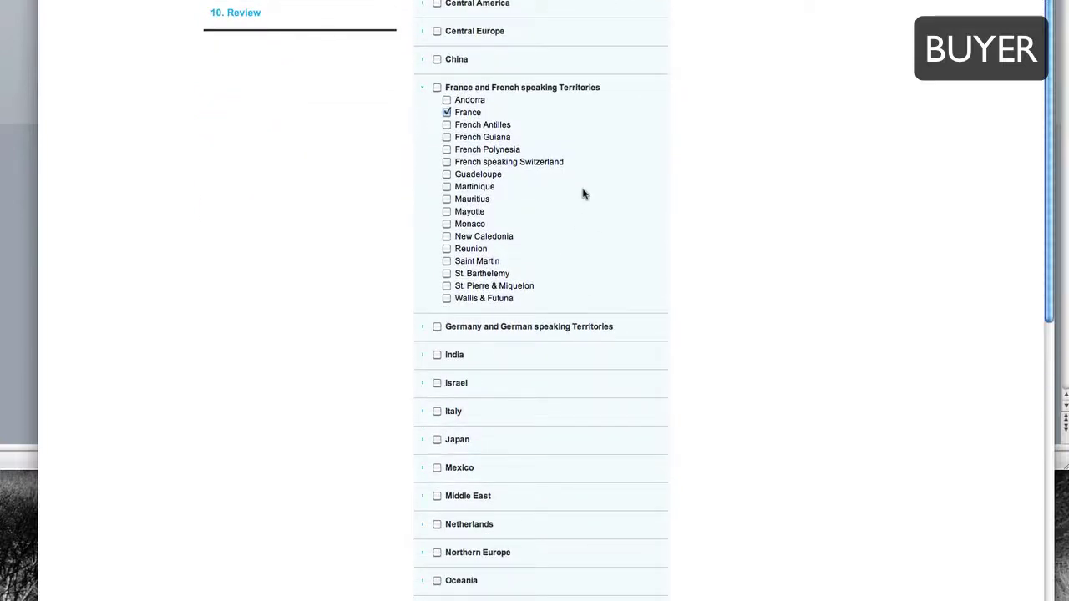
scroll(582, 193, "down", 15)
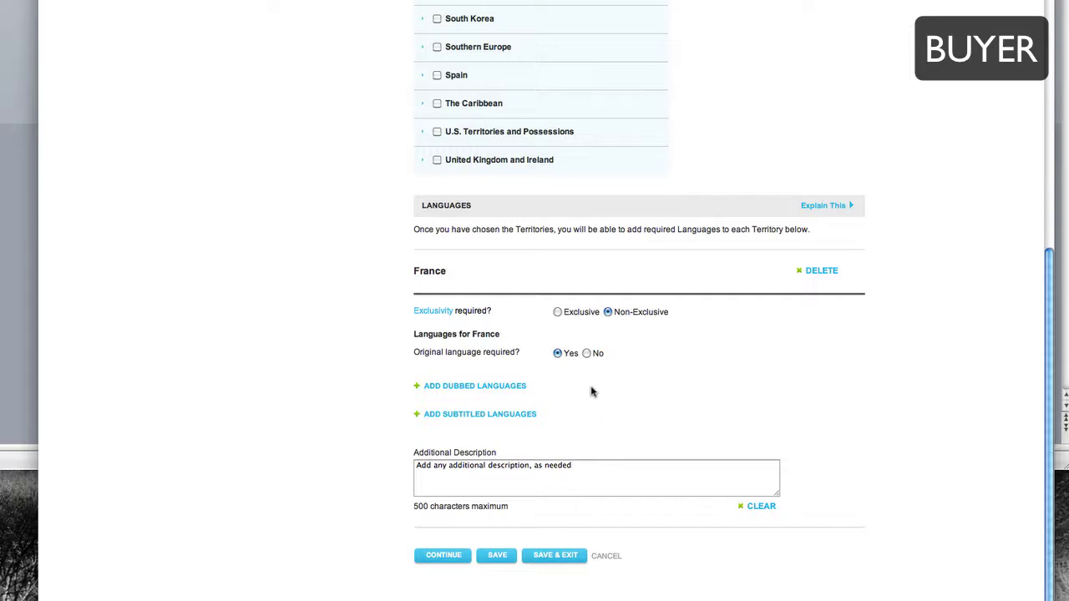
left_click(557, 312)
left_click(502, 388)
scroll(599, 271, "down", 5)
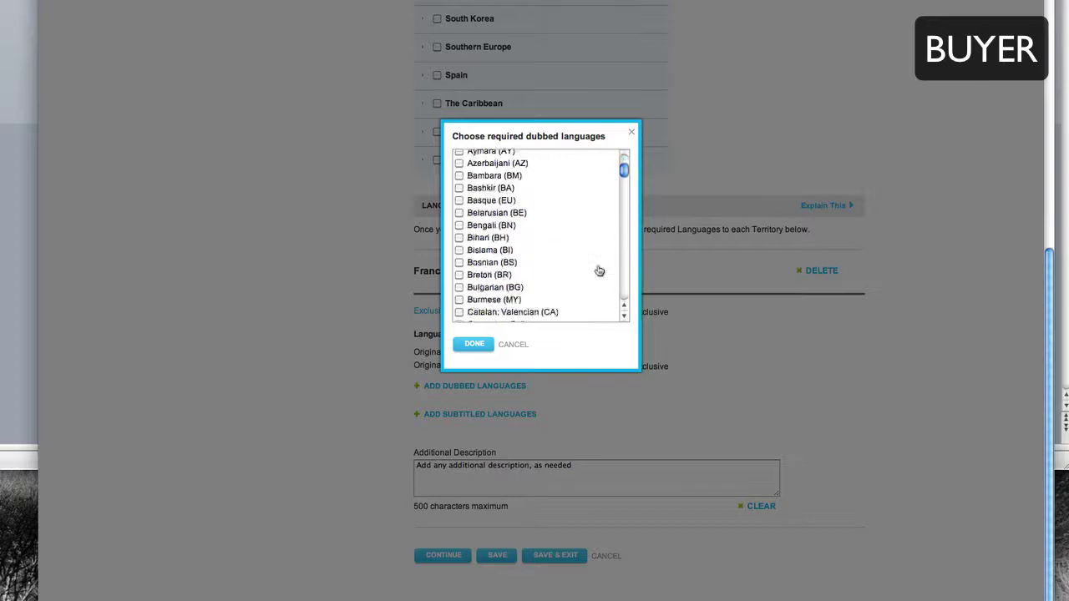
scroll(599, 270, "down", 10)
scroll(596, 267, "up", 6)
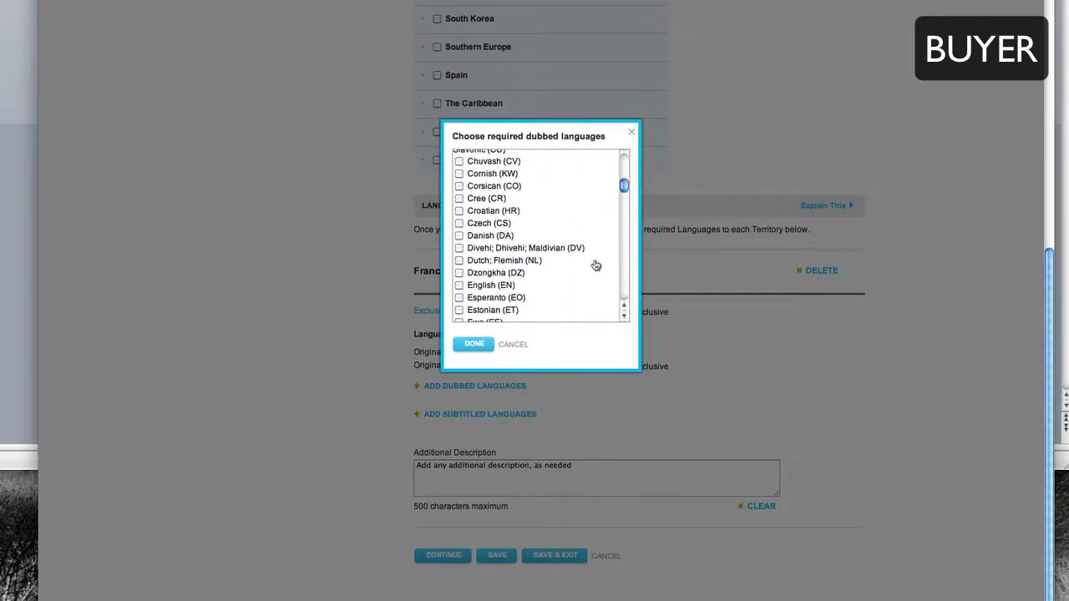
scroll(595, 266, "down", 4)
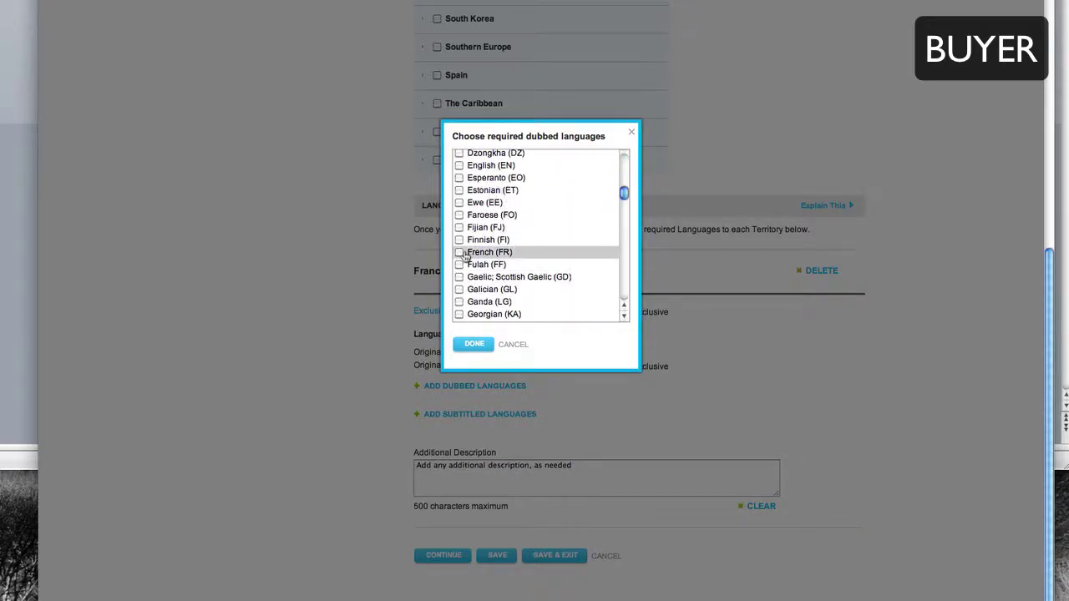
left_click(473, 344)
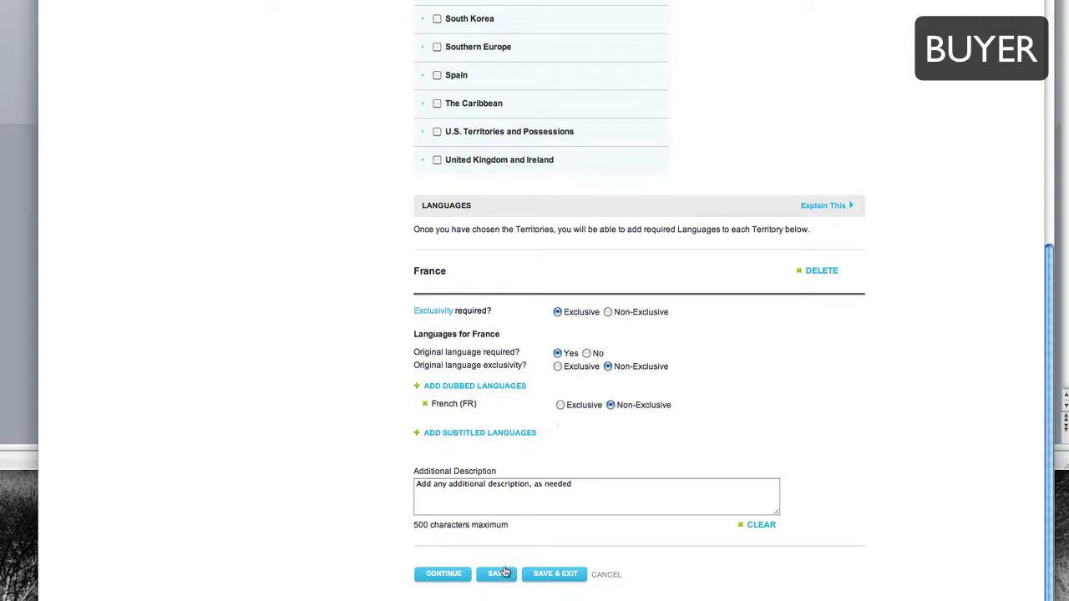
Enter "Subtitles are ok if no dub available." as the additional language description and continue to License Period
left_click(475, 500)
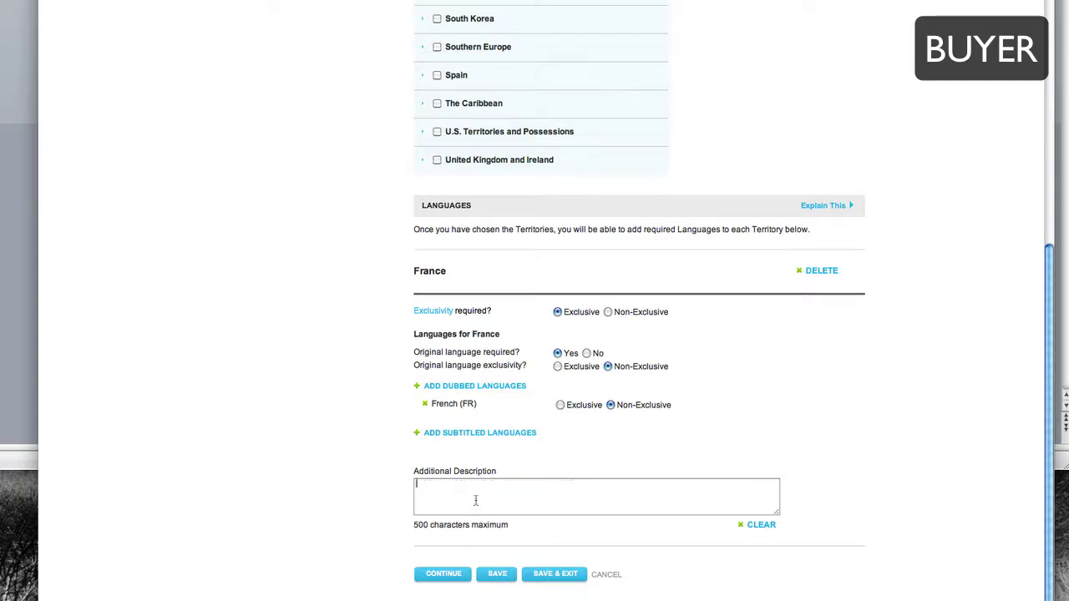
type("Subtitles are ok if no dub available.")
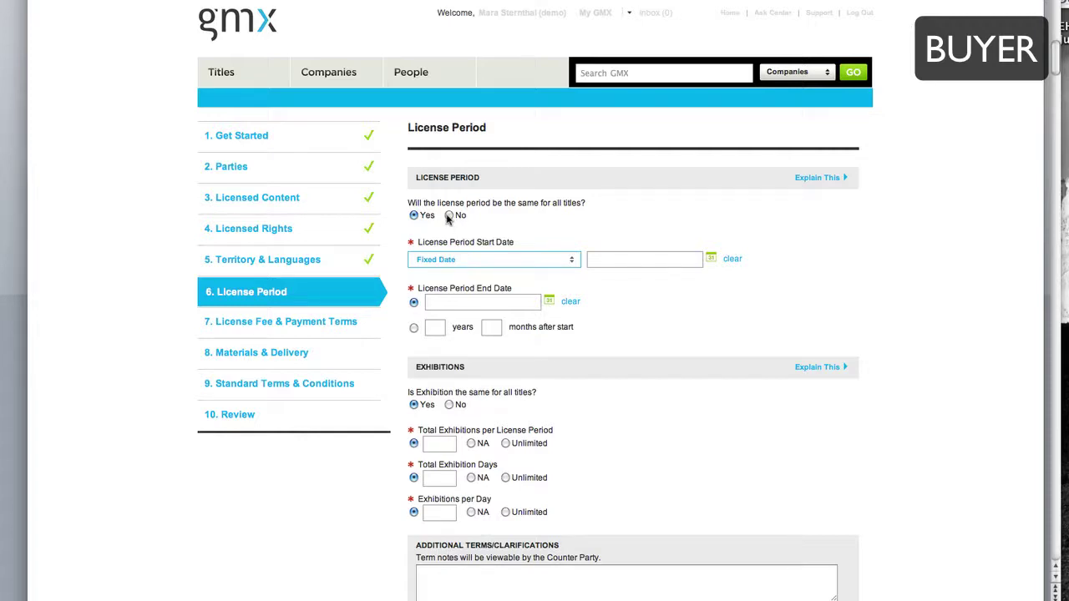
Keep the license period the same for all titles and set its start to the fixed date Jun 01, 2010
left_click(448, 216)
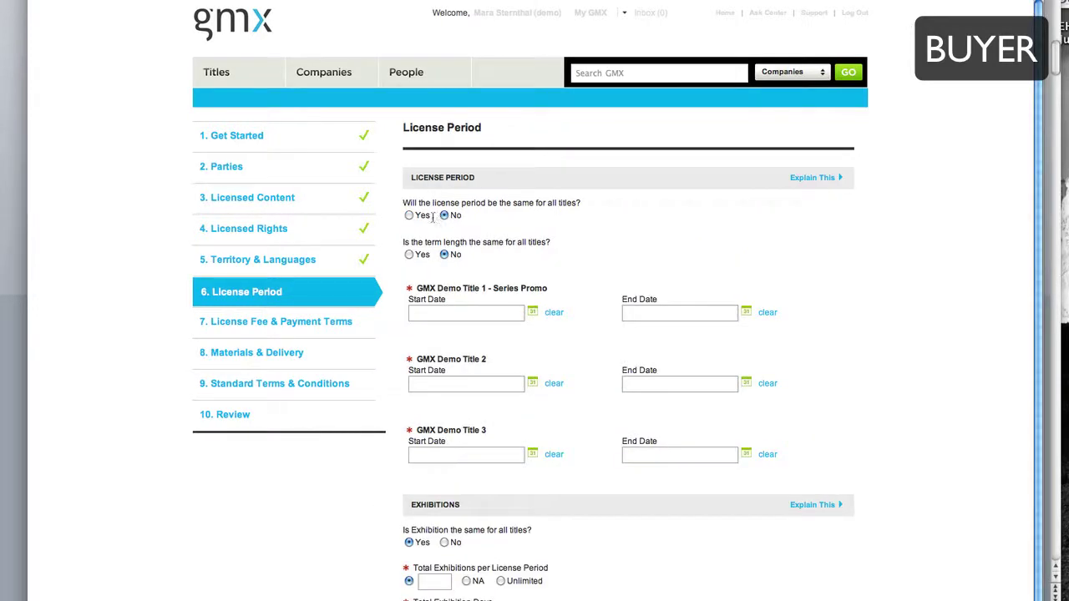
left_click(409, 216)
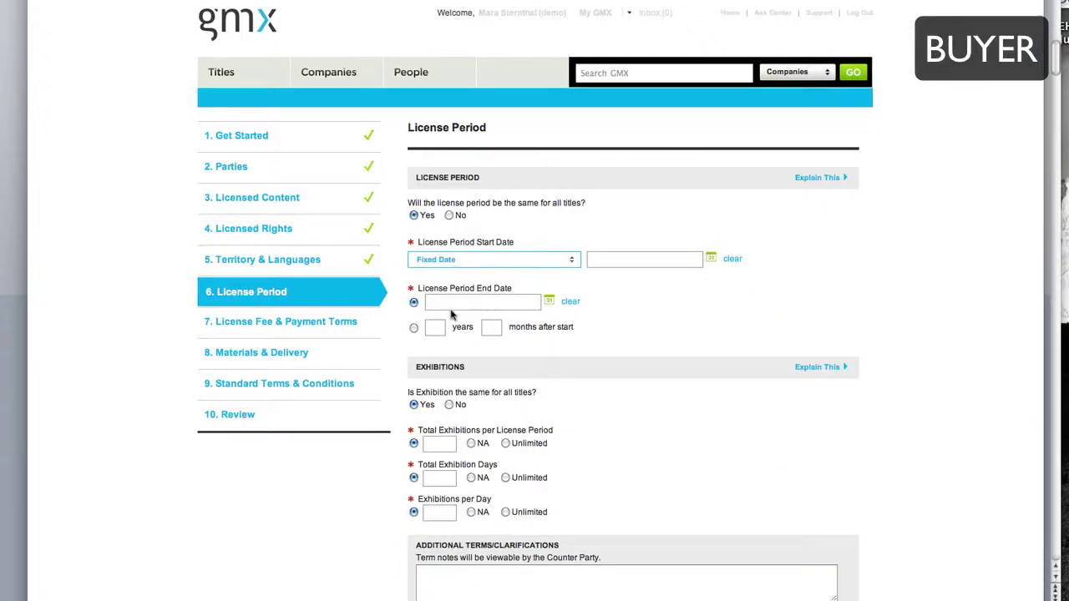
left_click(452, 266)
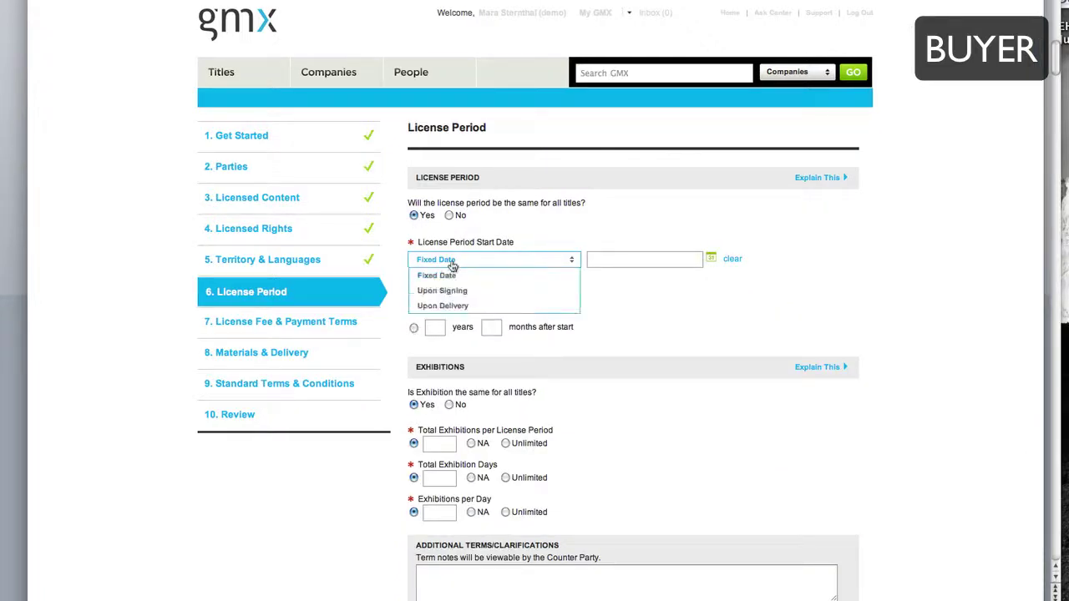
left_click(455, 278)
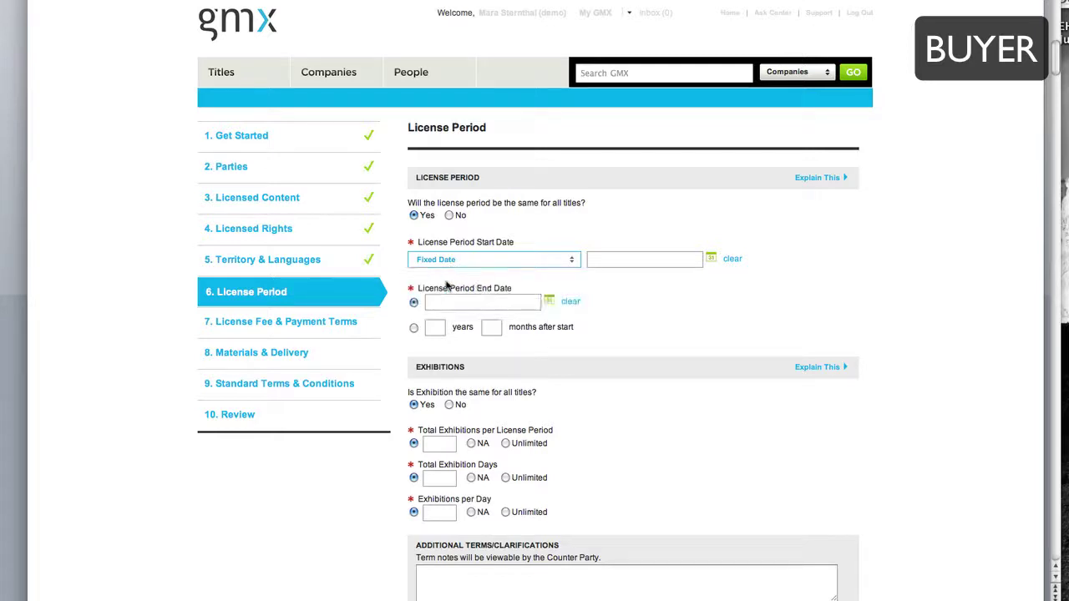
left_click(711, 259)
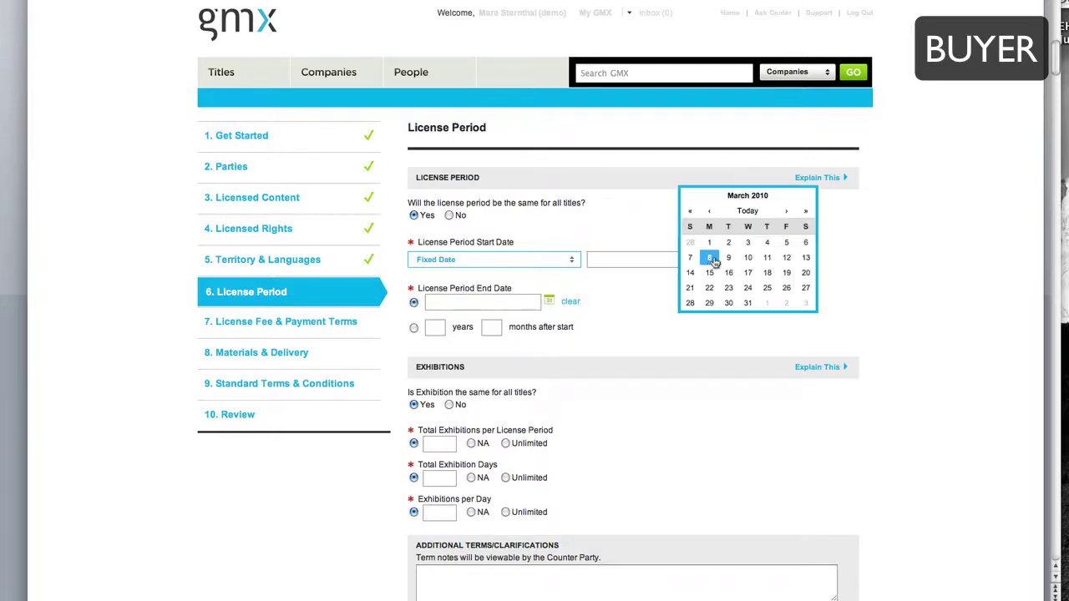
left_click(786, 211)
left_click(786, 211)
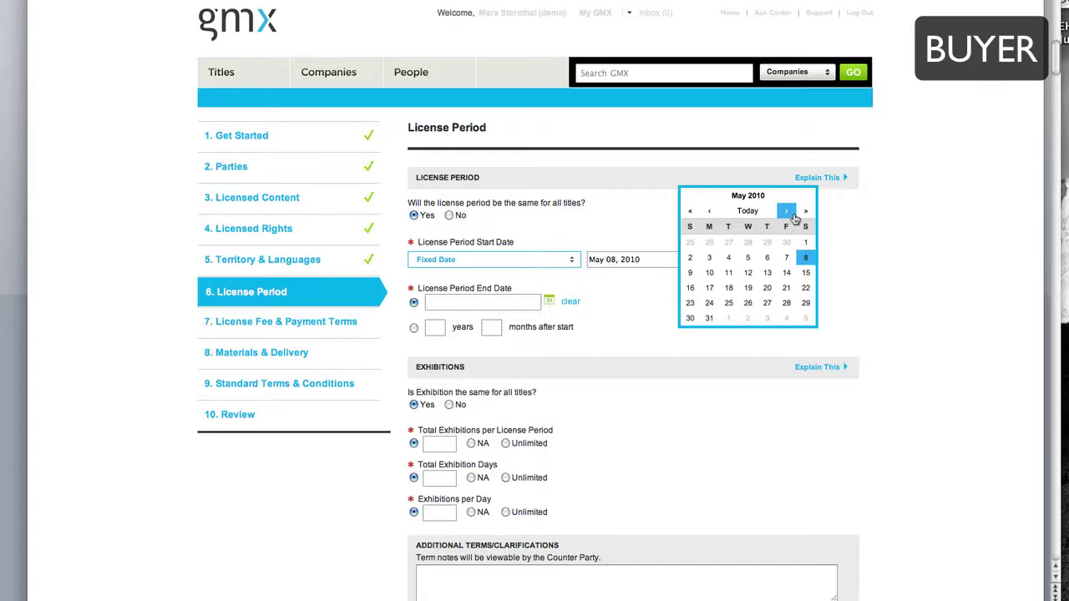
left_click(793, 217)
left_click(728, 242)
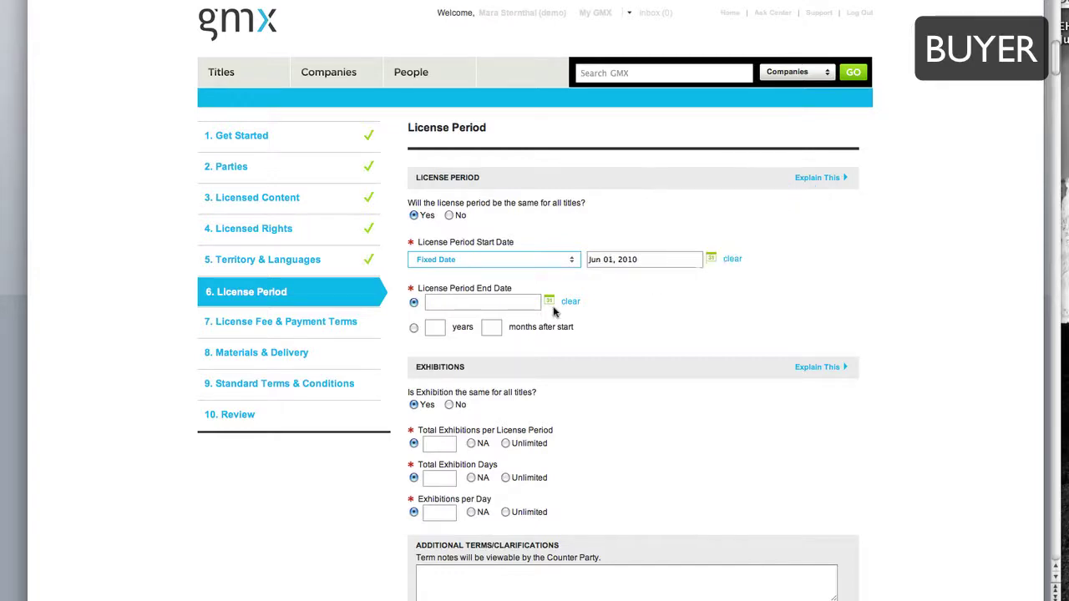
Set the license period to end 3 months after the start
left_click(414, 328)
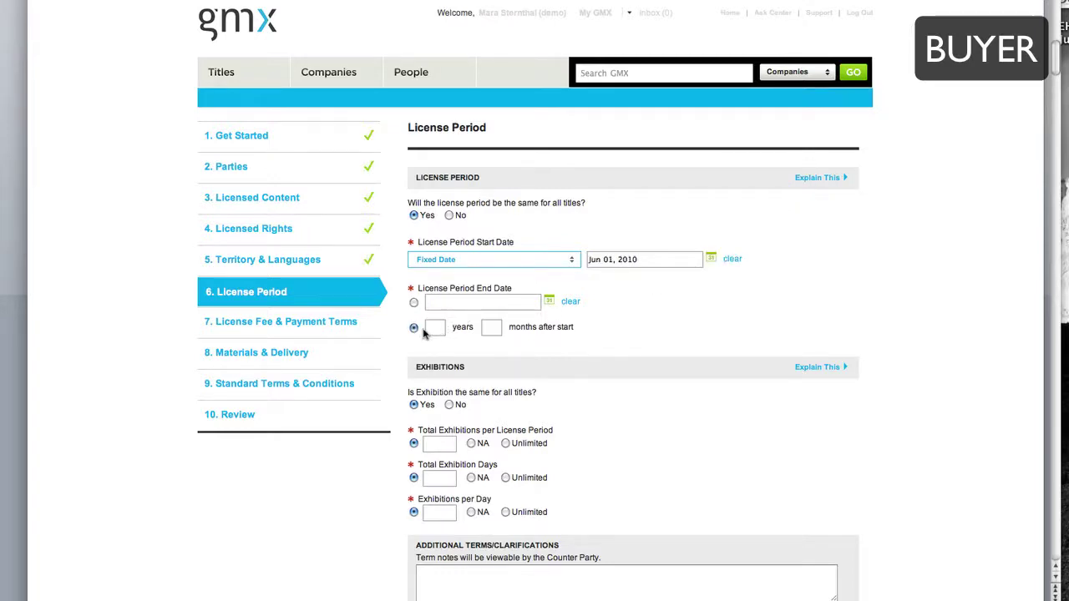
left_click(491, 329)
type("3")
Set total exhibitions, exhibition days and exhibitions per day to Unlimited, and consult the explanation of Exhibitions
left_click(505, 443)
left_click(506, 477)
left_click(505, 511)
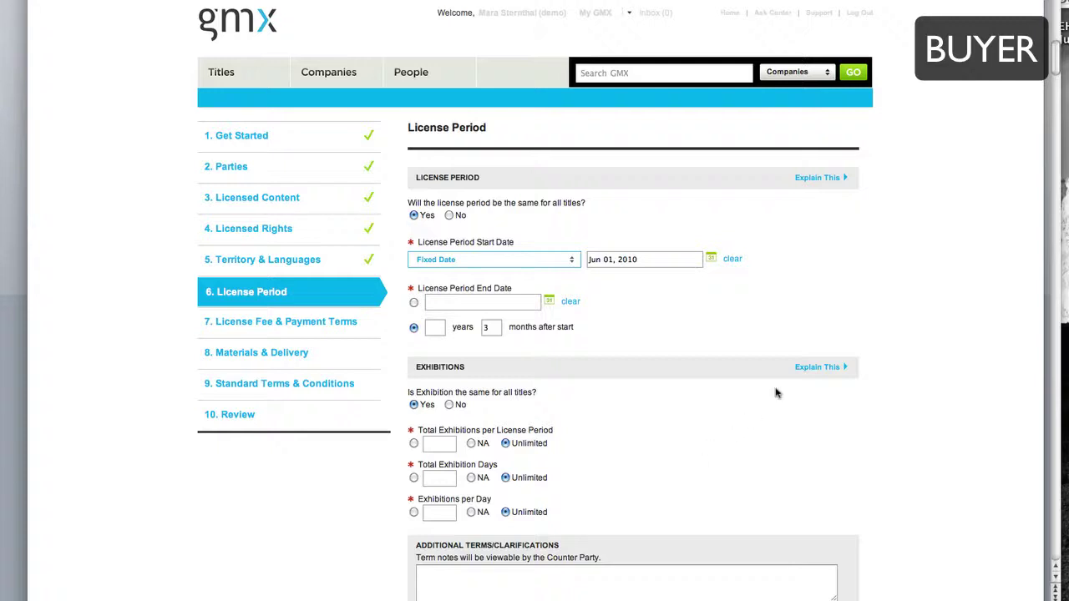
left_click(821, 368)
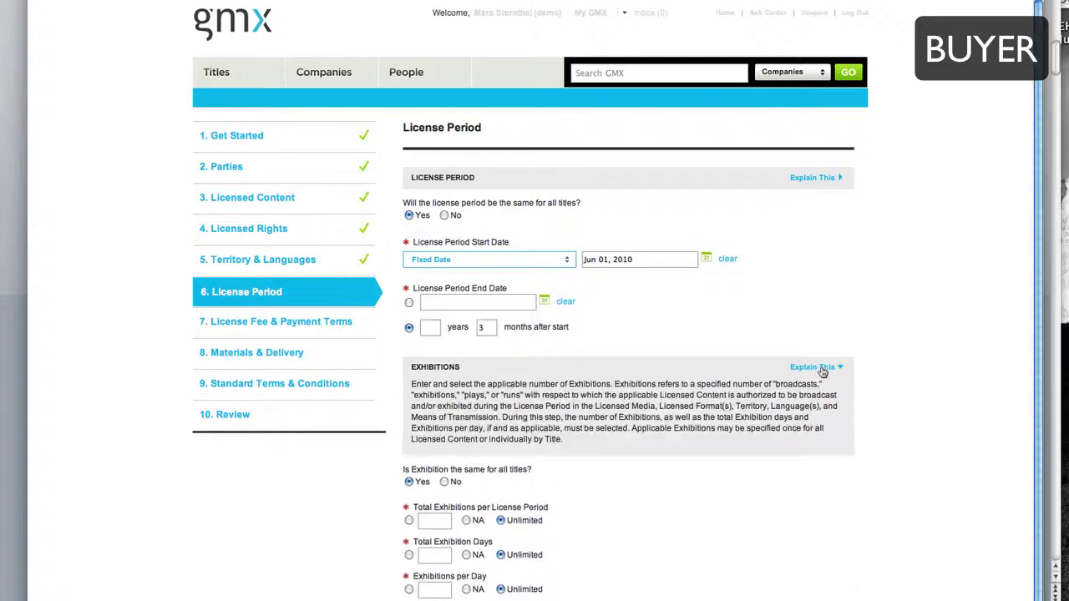
left_click(821, 367)
Save the License Period section and continue to License Fee & Payment Terms
scroll(630, 556, "down", 3)
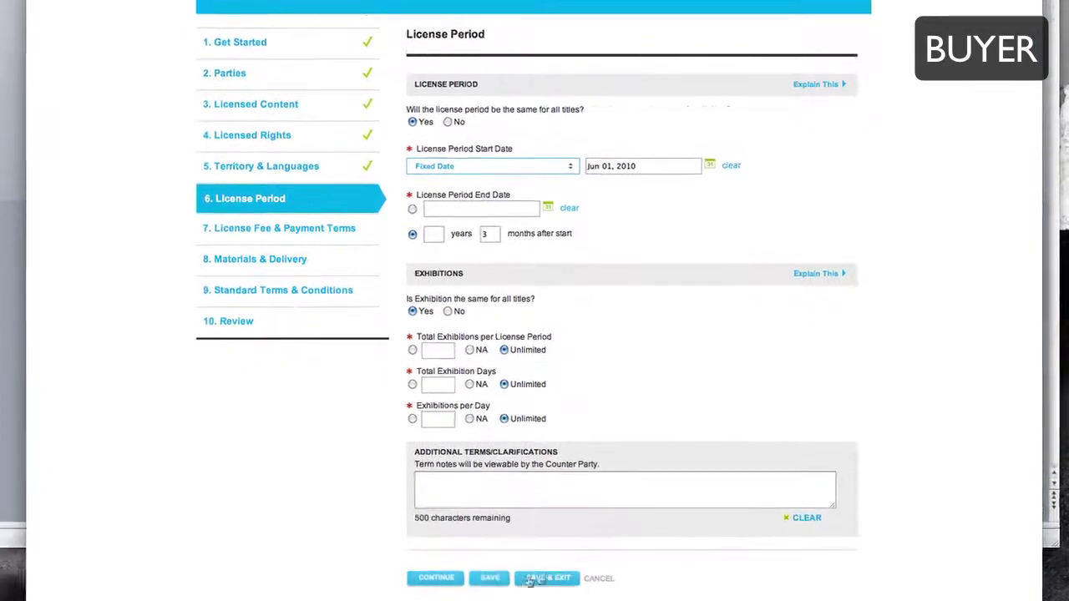
left_click(492, 555)
left_click(435, 553)
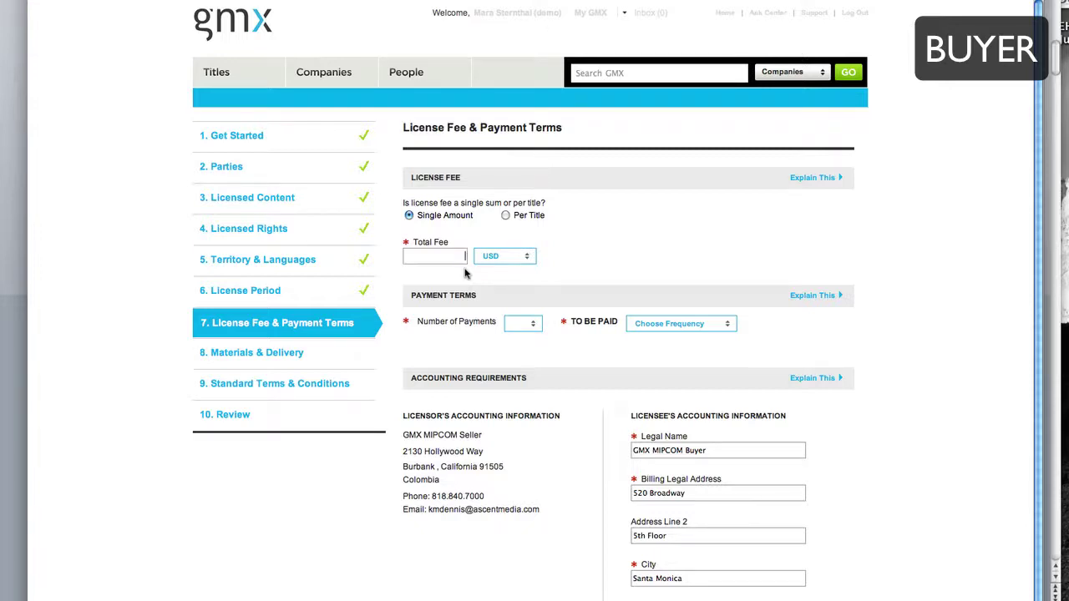
Set the single-amount total license fee to 10000 with EURO as the currency
type("10000")
left_click(513, 256)
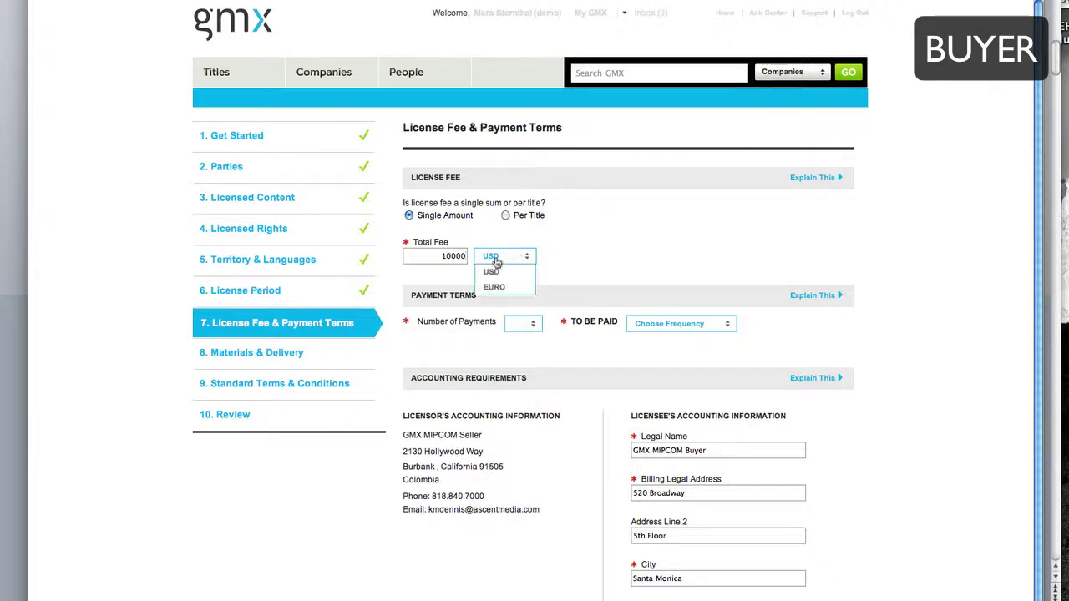
left_click(493, 286)
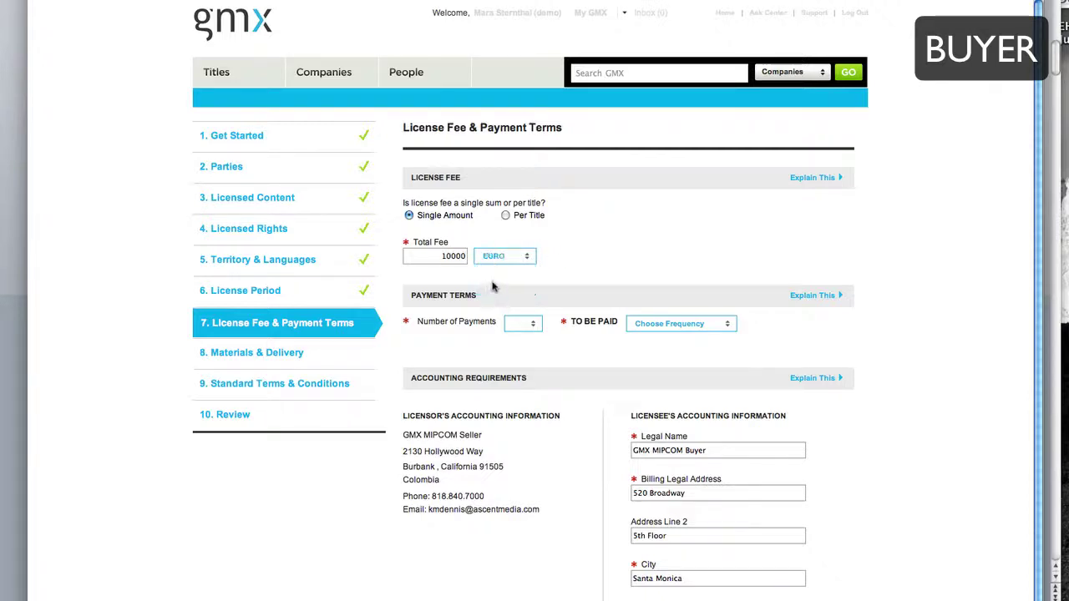